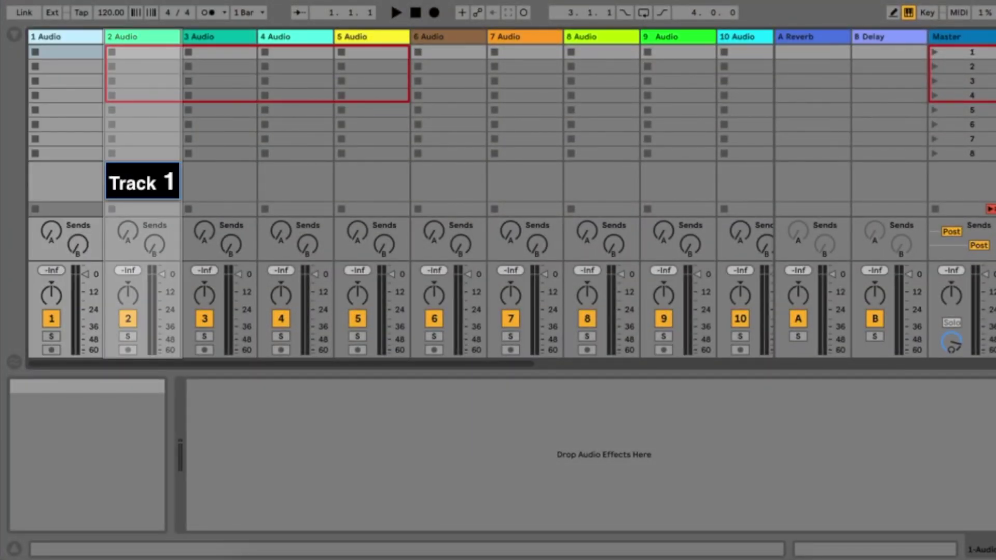
Move the red session box two tracks right, from 2 Audio to 4 Audio
key(Right)
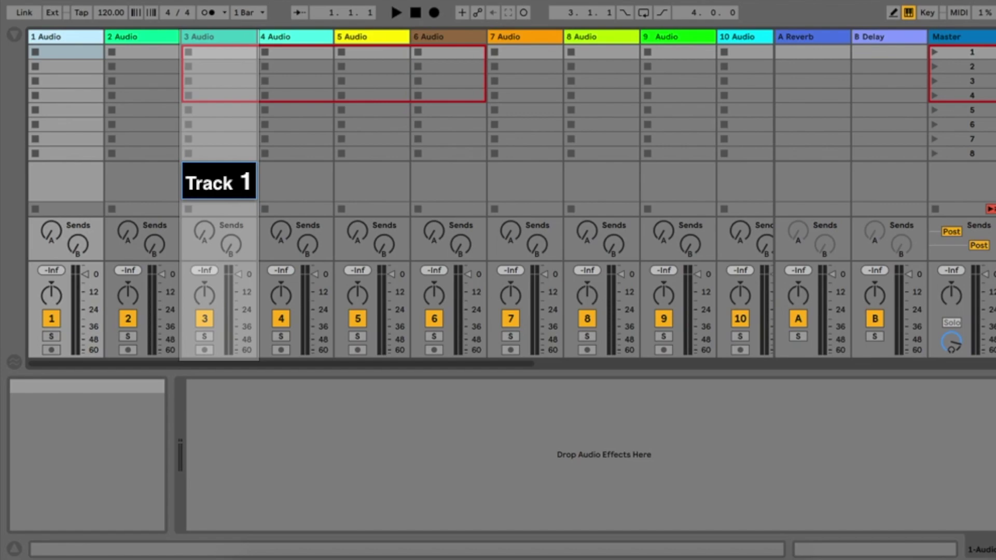
key(Right)
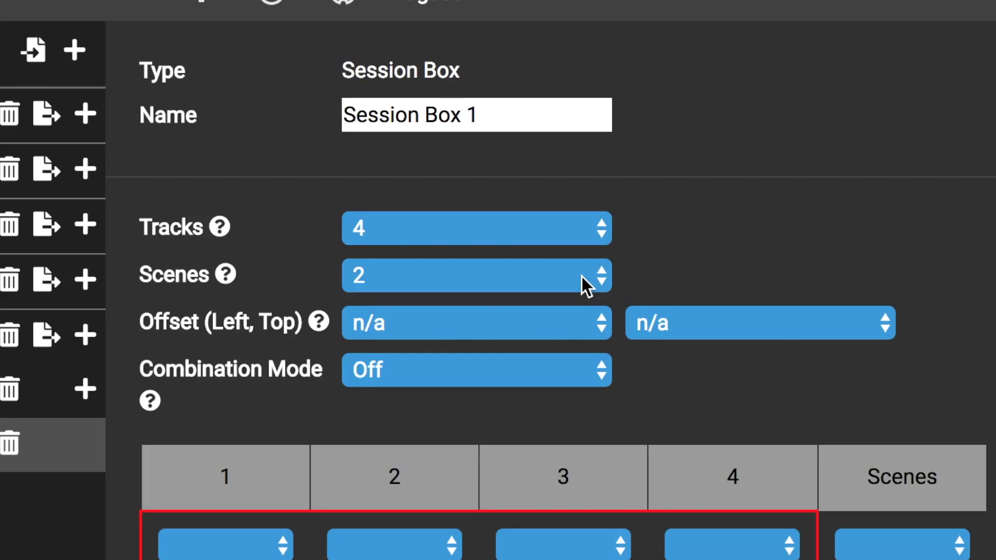
Look at the Session Box Scenes choices without changing them, then scroll down the settings
click(586, 284)
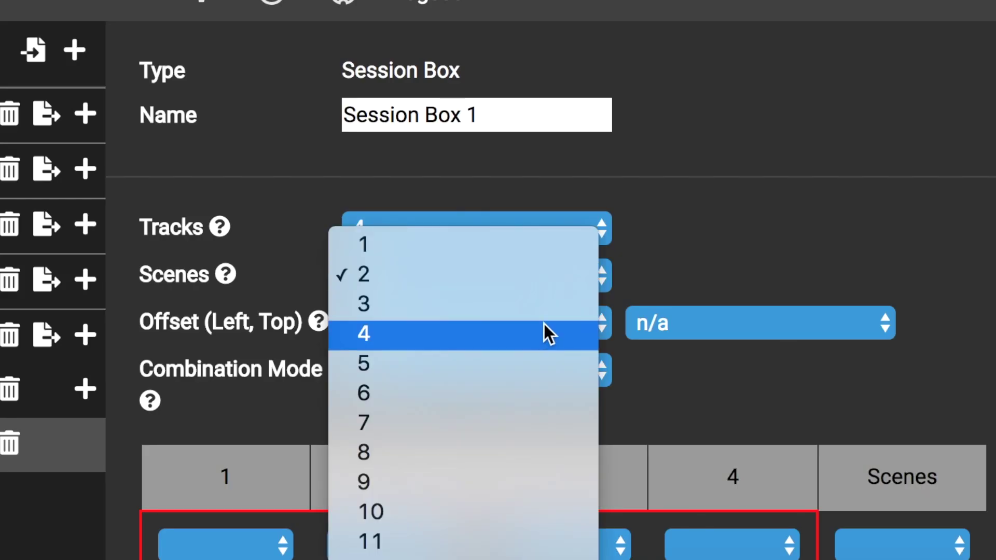
key(Escape)
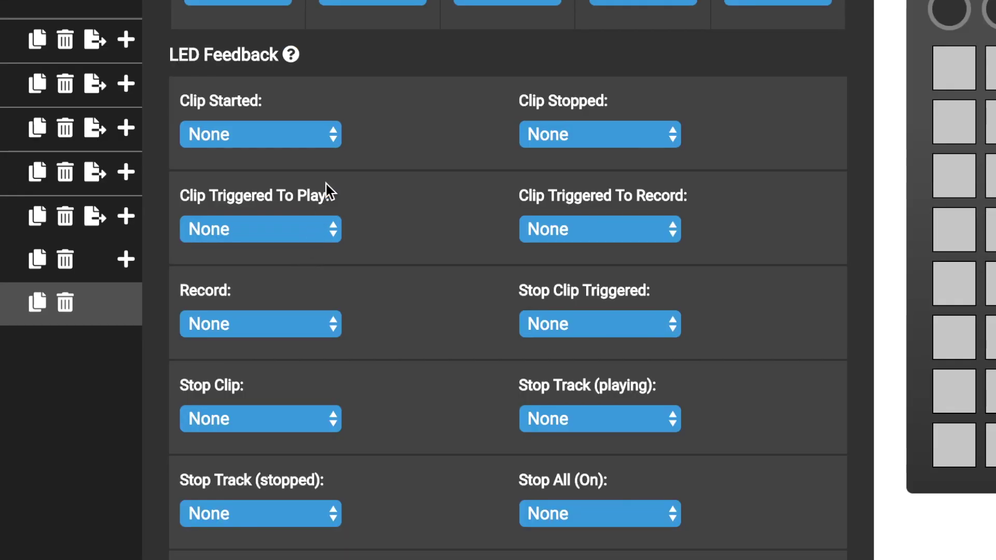
scroll(356, 210, down, 1)
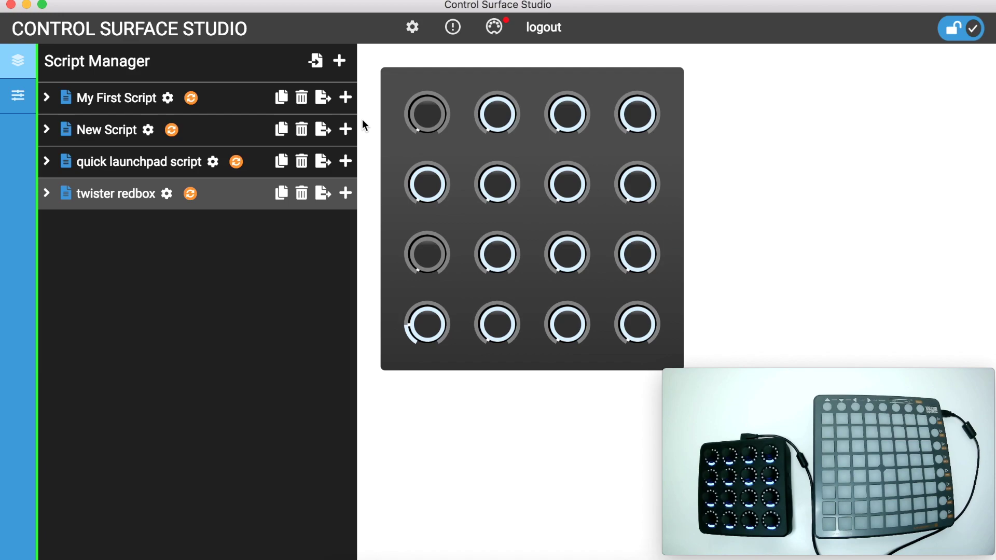
Create a new script named 'redbox script' for the Launchpad S controller
click(339, 60)
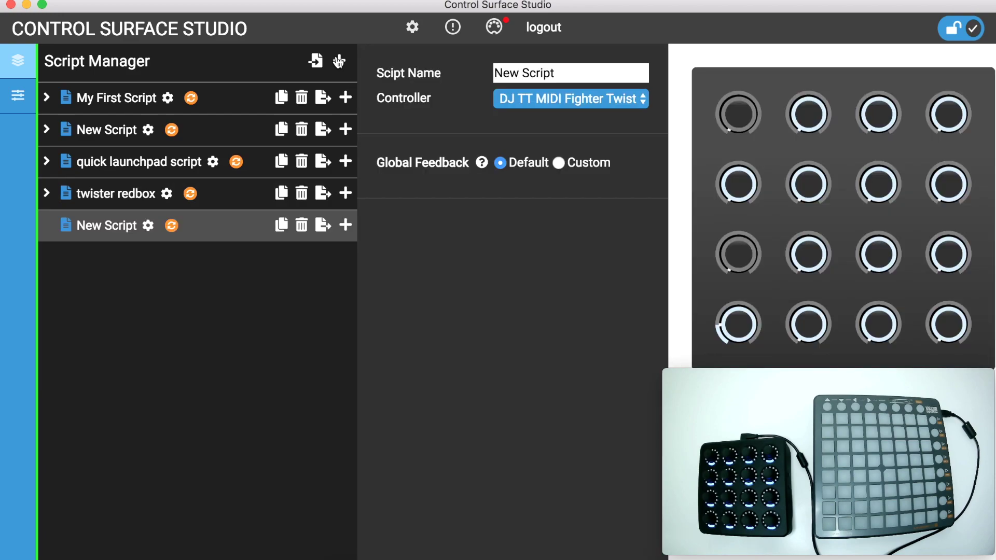
drag(560, 75, 412, 62)
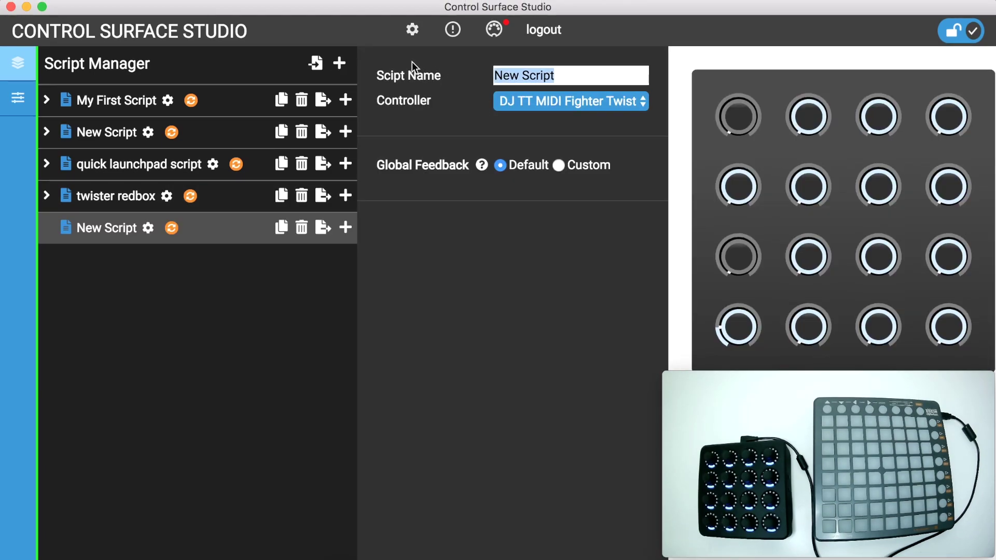
text(redboc)
key(BackSpace)
text(x script)
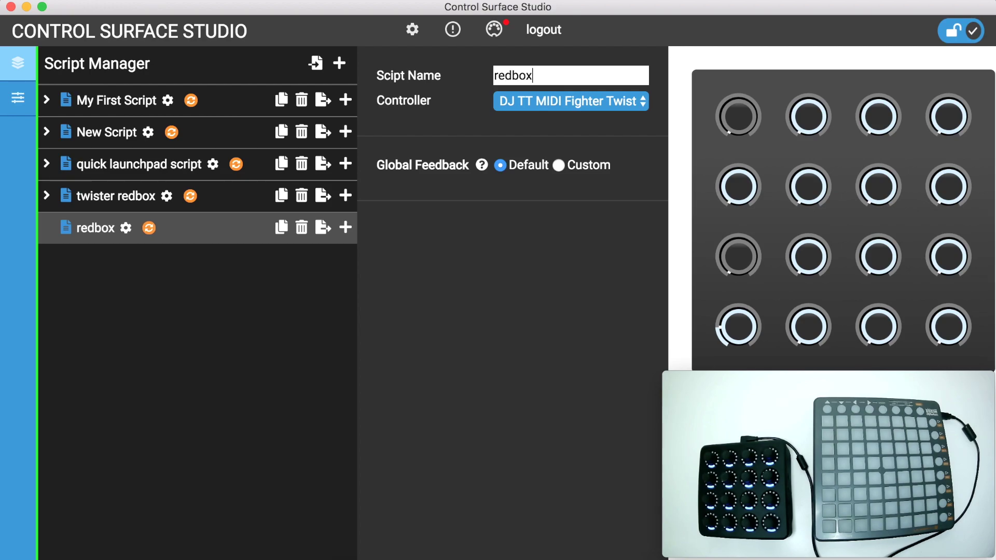
click(601, 95)
click(369, 247)
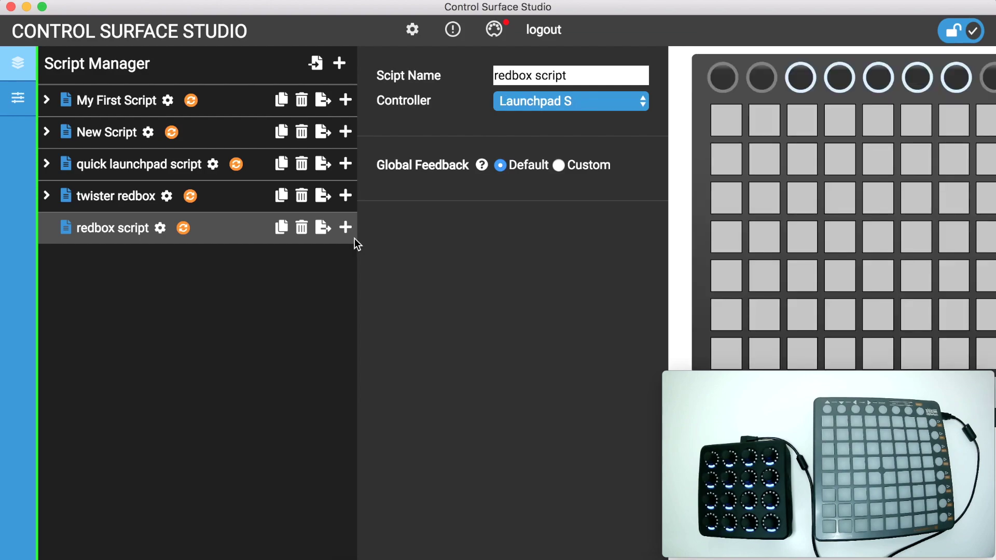
Add Mode 1 containing Session Box 1 and install the redbox script
click(346, 232)
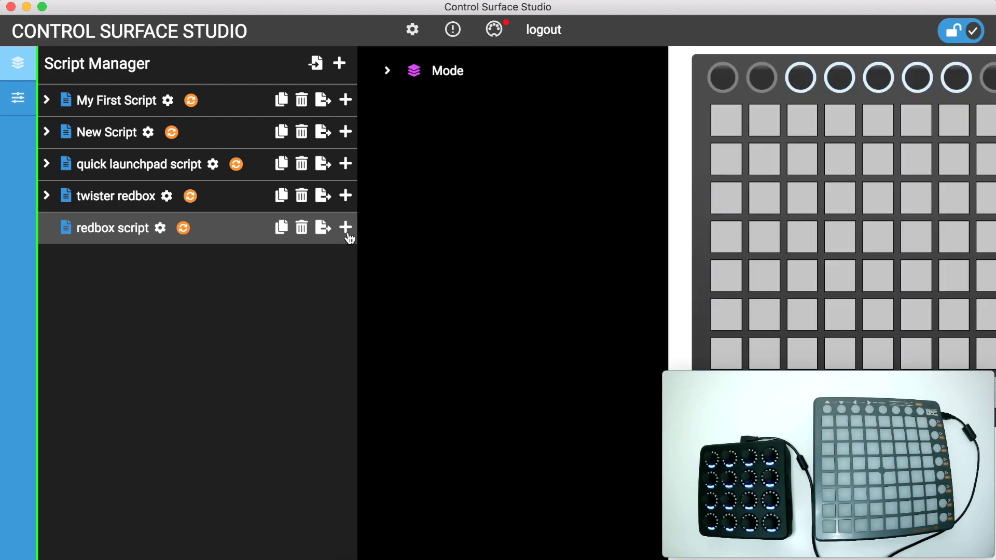
click(447, 72)
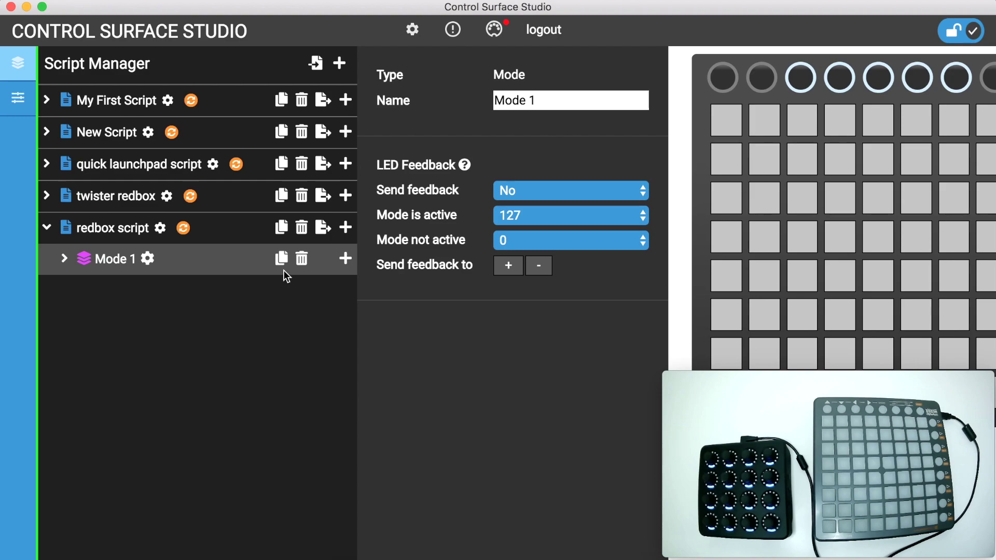
click(345, 258)
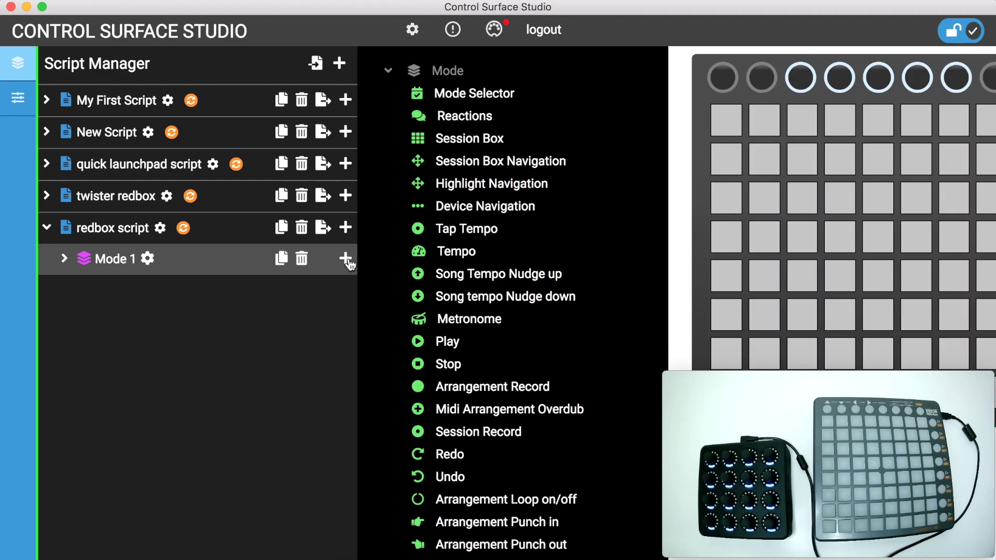
click(463, 141)
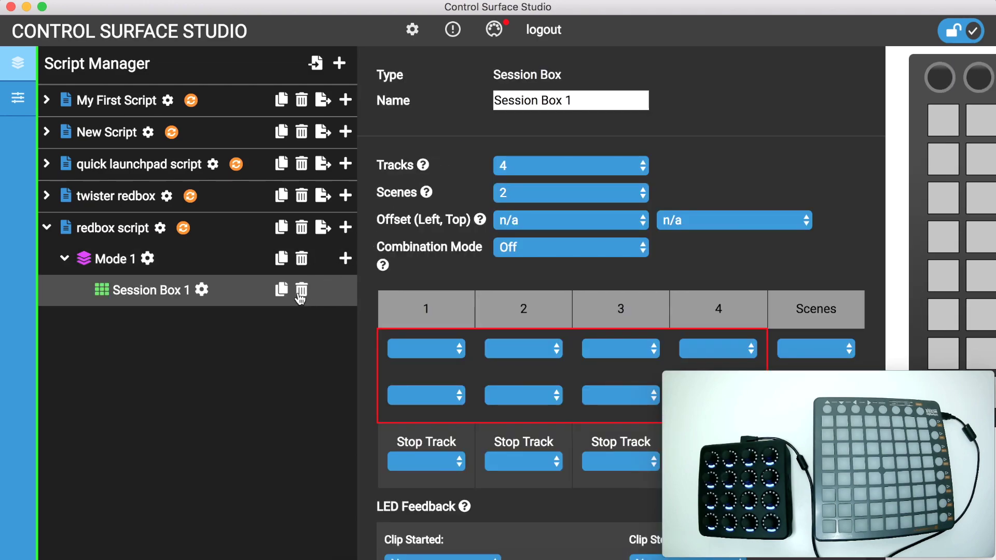
click(184, 230)
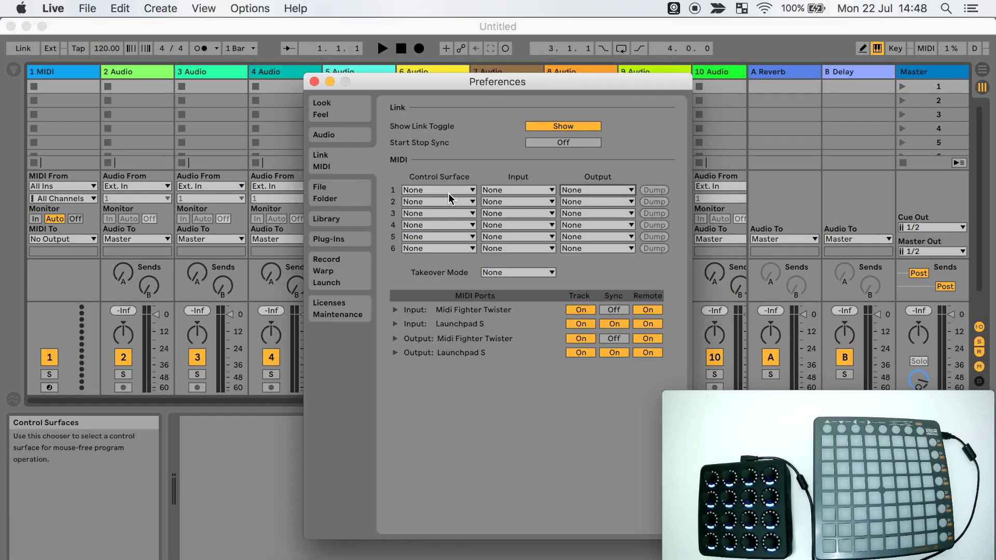
Set Control Surface 1 to css redbox script with Launchpad S input and output, then close Preferences
click(450, 191)
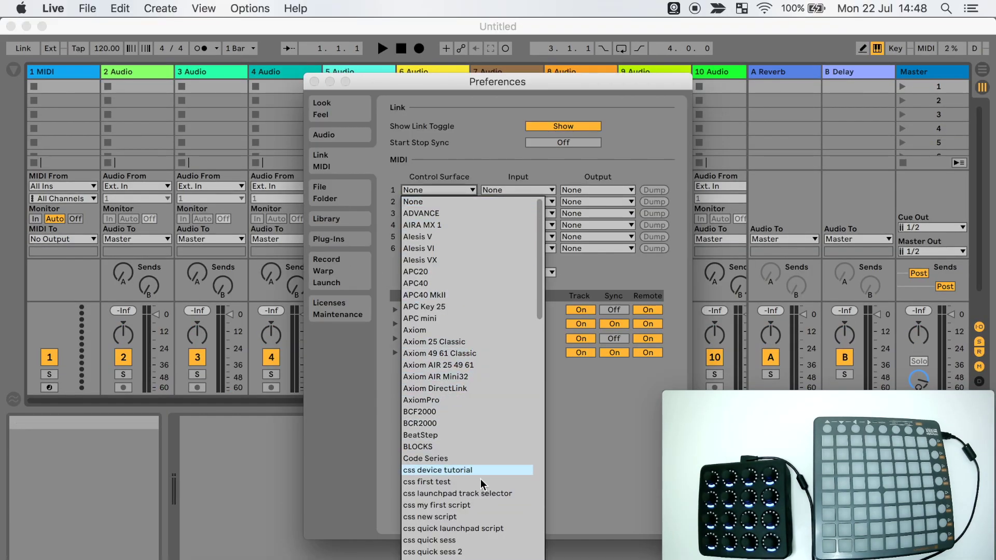
click(446, 559)
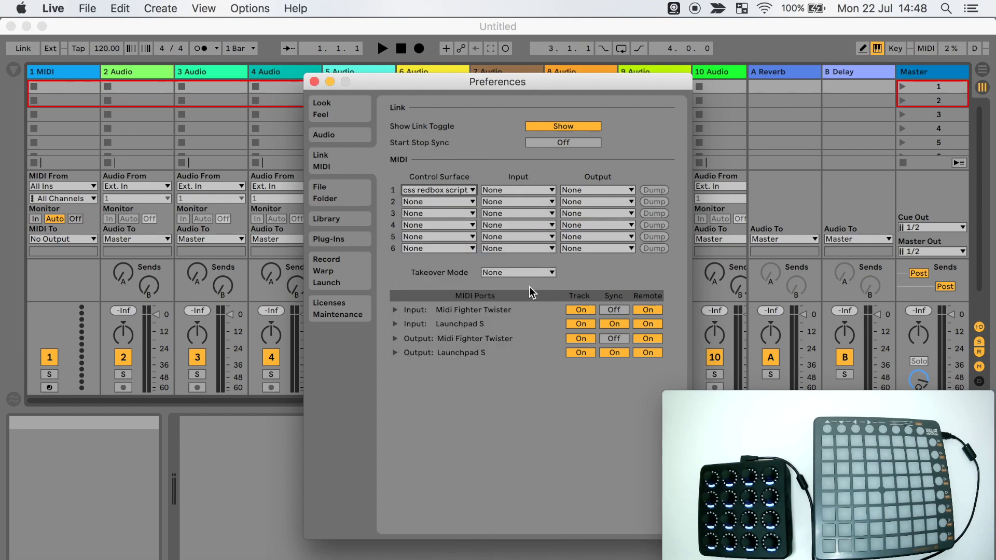
click(528, 191)
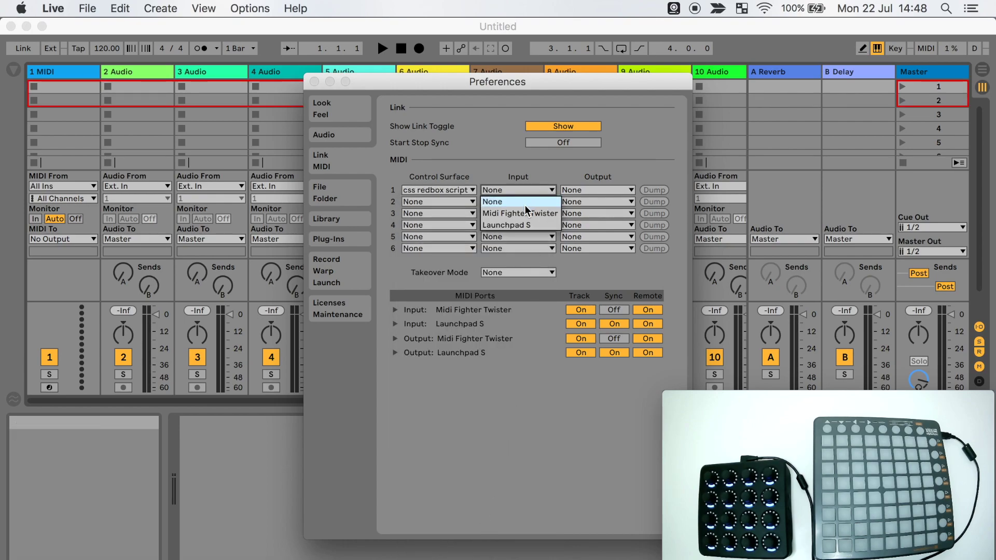
click(511, 225)
click(596, 191)
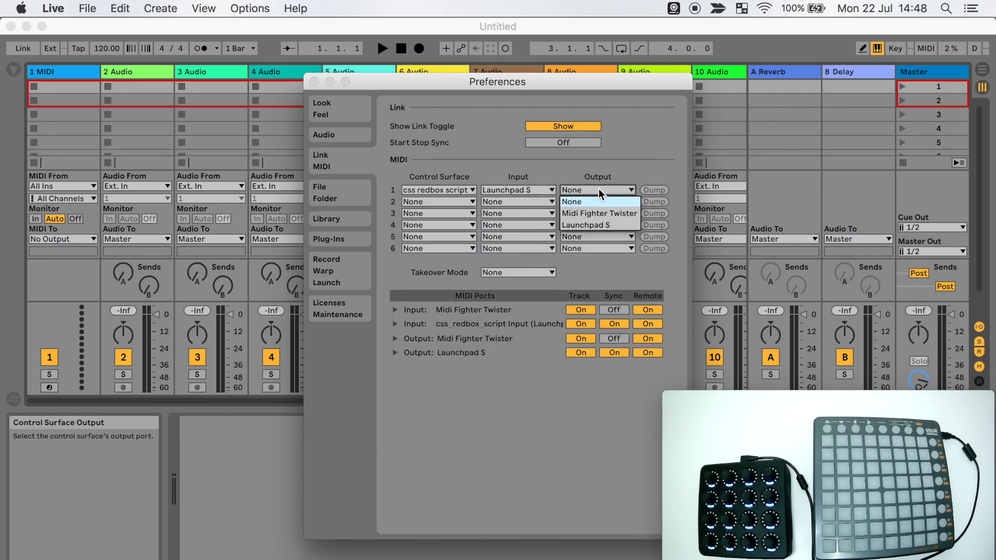
click(601, 225)
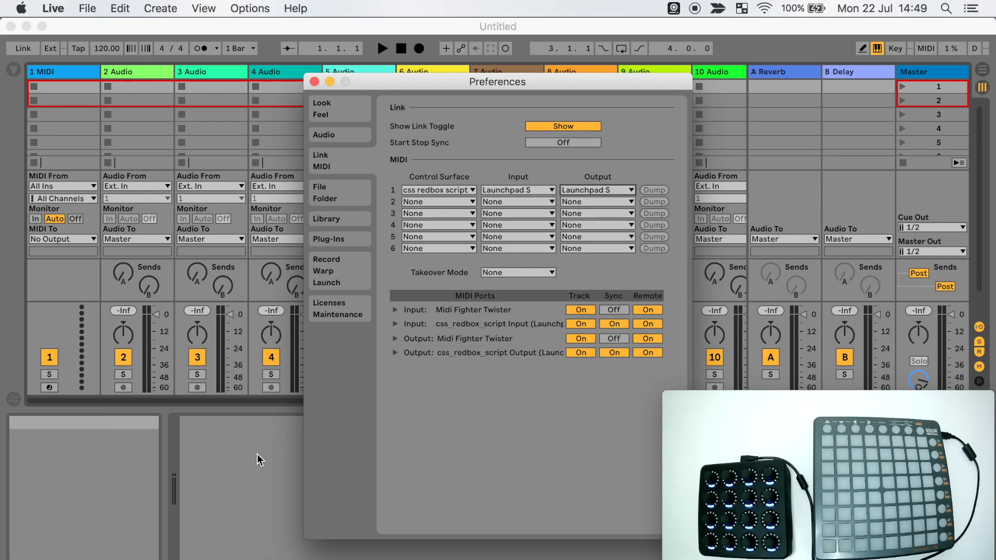
click(314, 81)
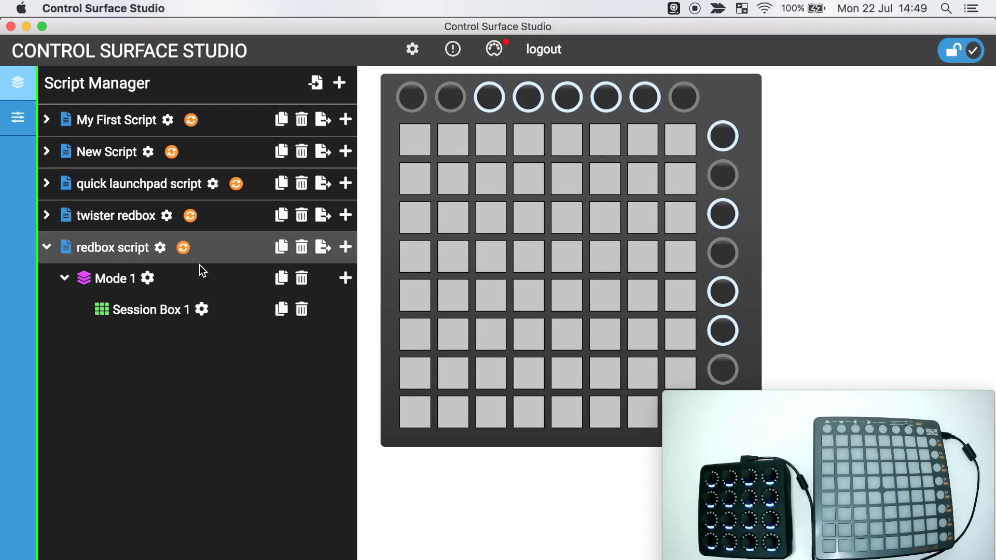
Set Session Box 1 to 4 scenes, reinstall the script and check the red box in Live
click(212, 315)
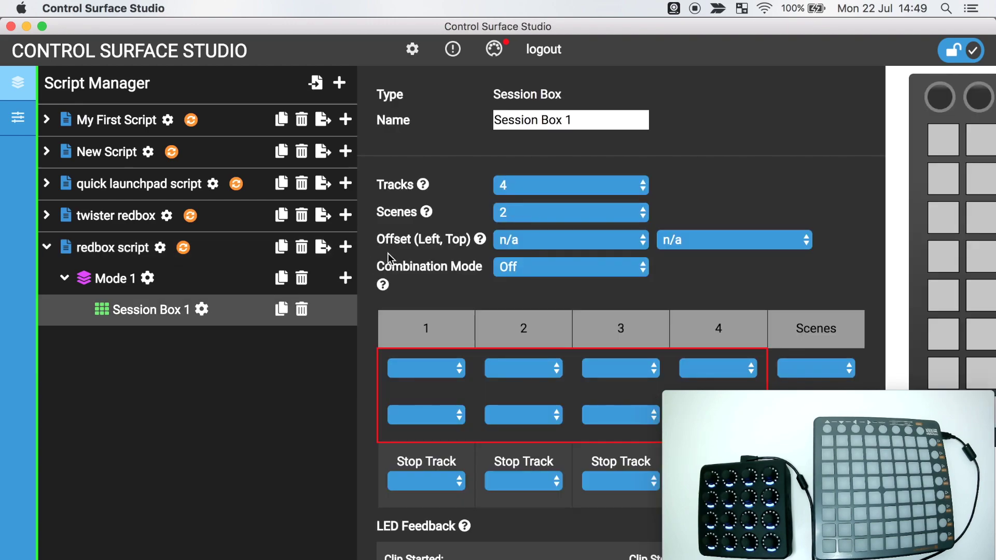
click(634, 217)
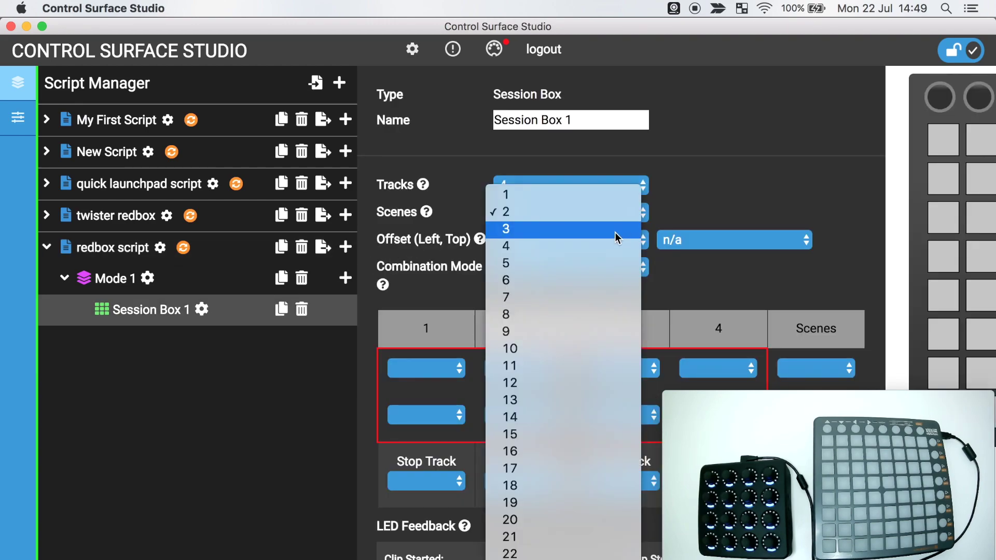
click(610, 248)
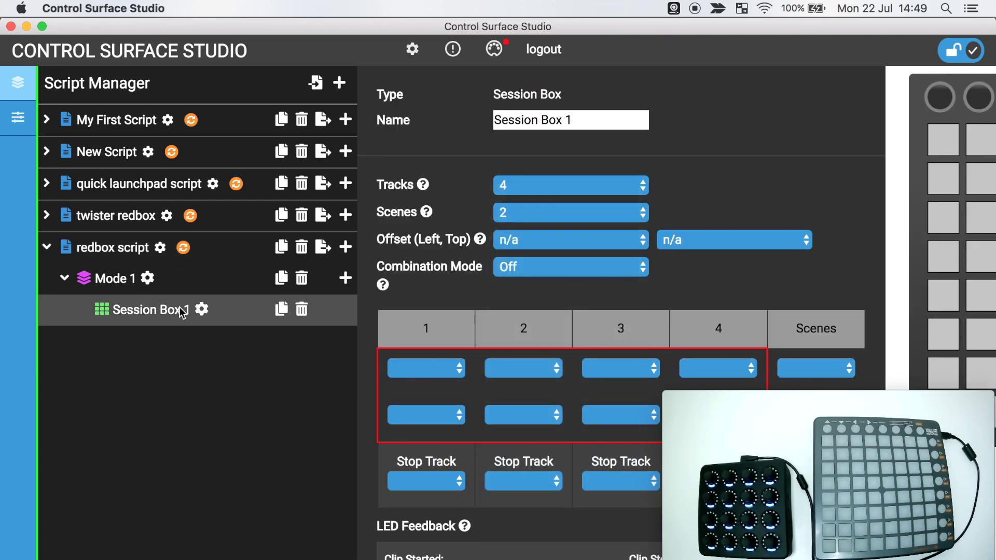
click(183, 249)
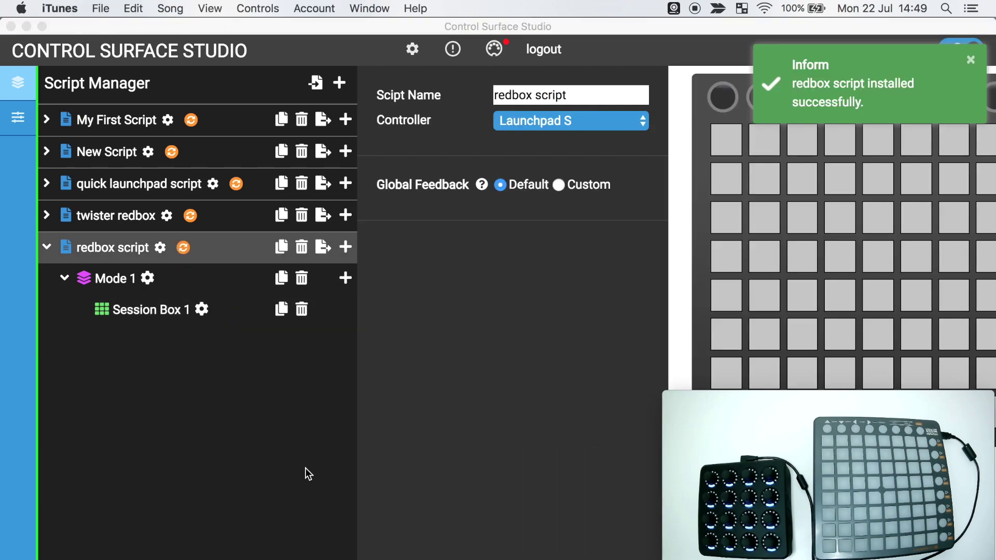
key(super+Tab)
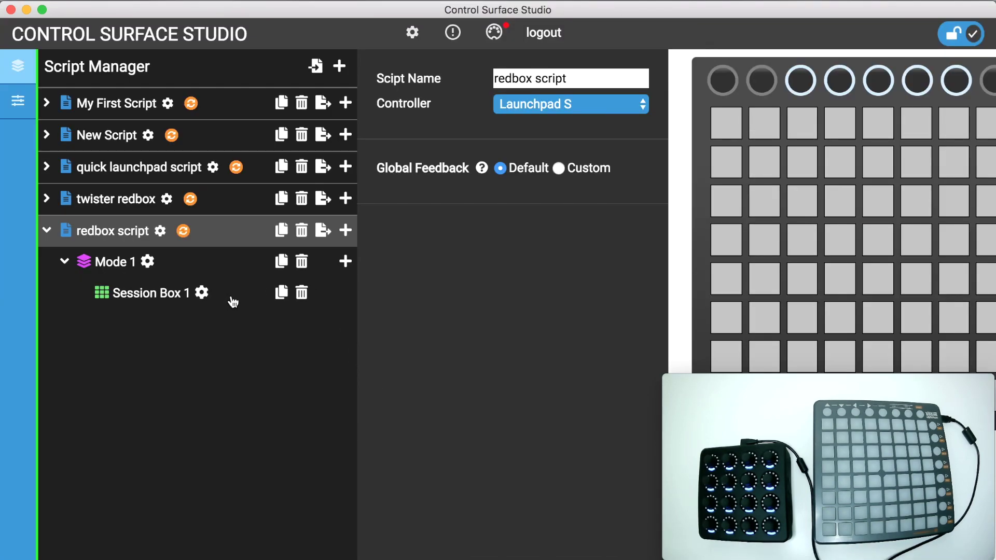
click(231, 300)
Assign Pads 1 and 2 to the first row of clip slots
click(453, 357)
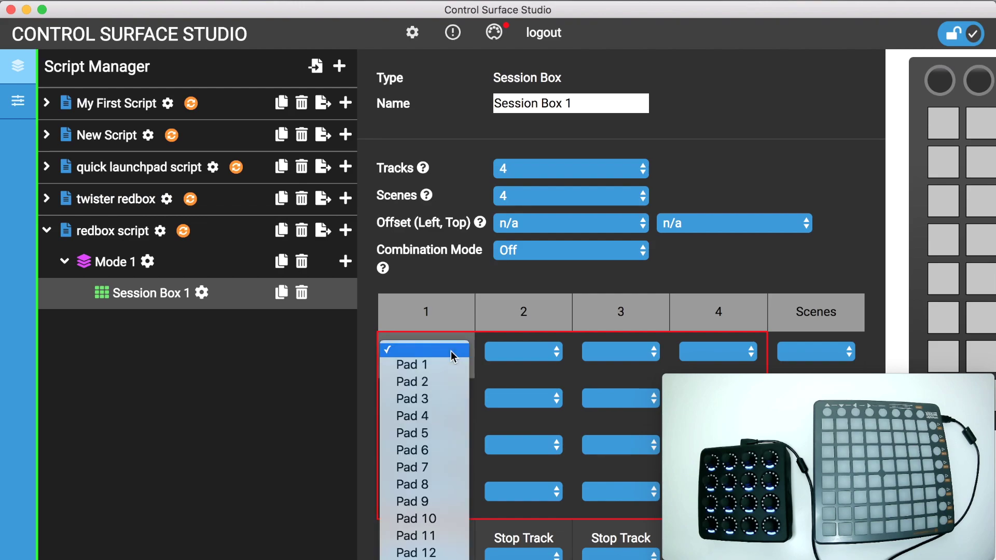
click(448, 374)
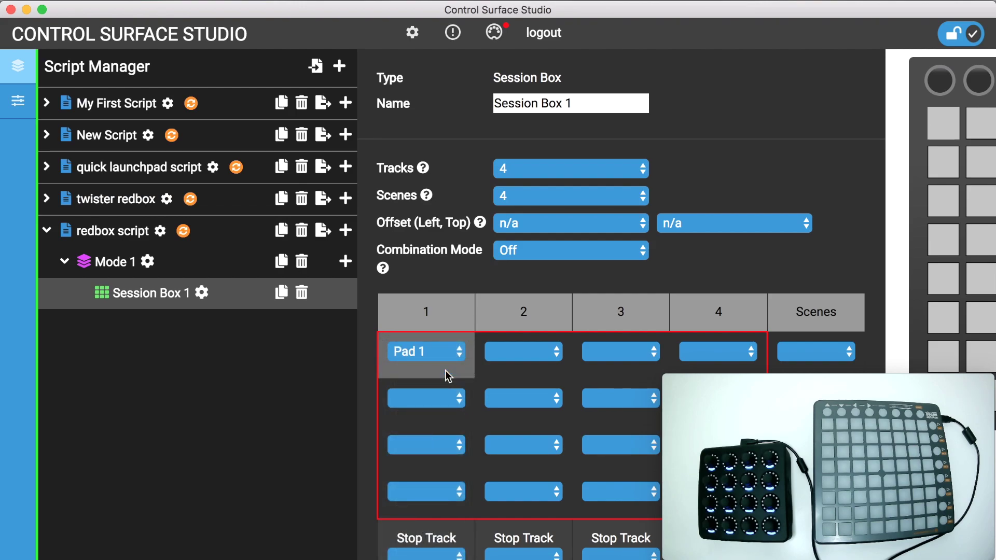
click(567, 343)
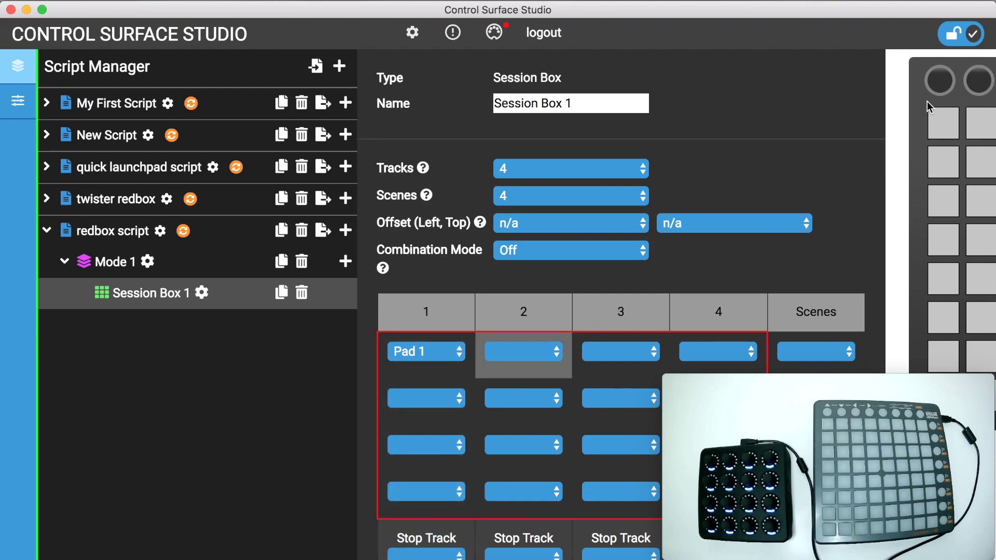
click(984, 132)
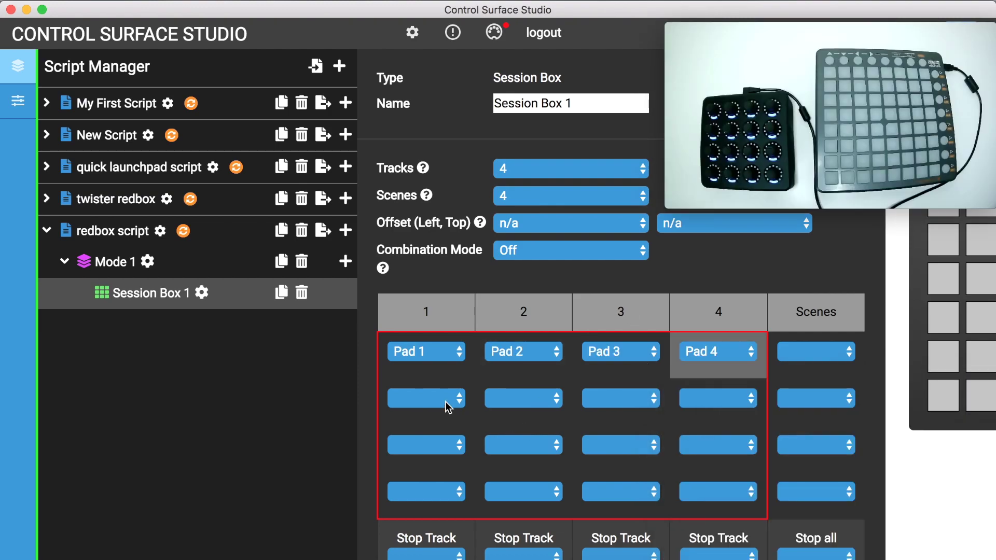
Assign Pads 9–12 to the second row of clip slots
click(456, 401)
click(415, 478)
drag(524, 397, 514, 493)
drag(621, 398, 613, 509)
click(718, 398)
click(705, 526)
click(425, 444)
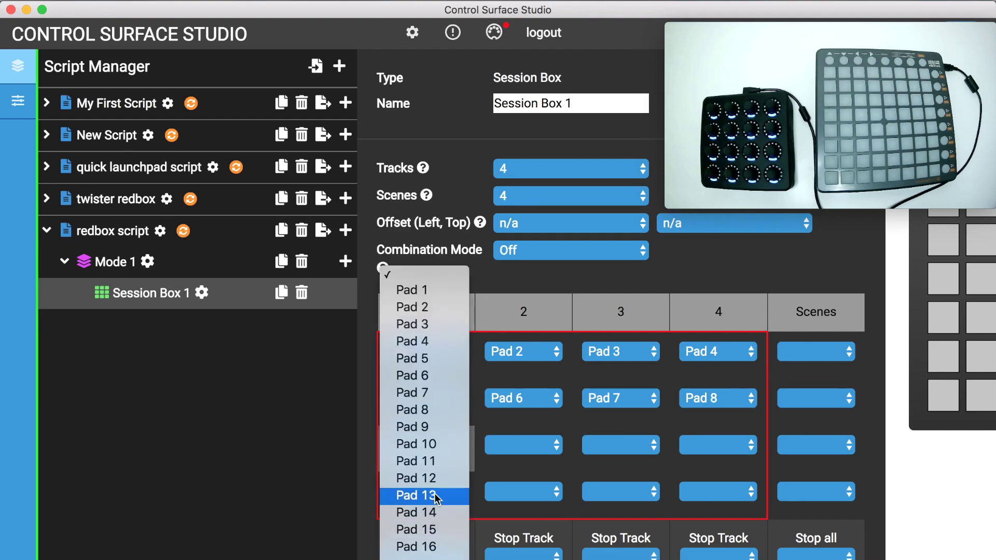
click(732, 381)
click(449, 399)
click(446, 465)
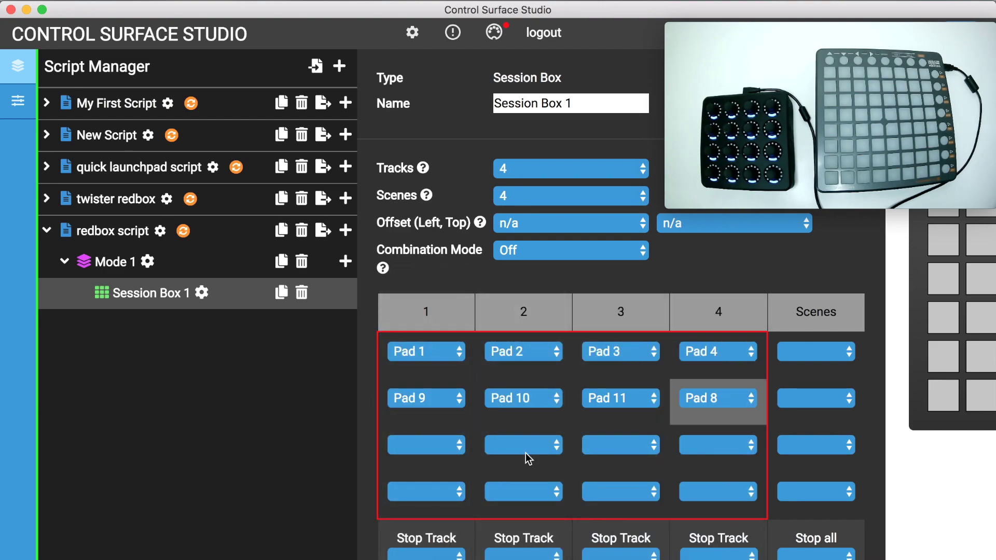
click(440, 446)
Assign Pads 17–20 and 25–28 to the third and fourth clip rows
click(524, 446)
click(524, 545)
click(621, 444)
click(612, 538)
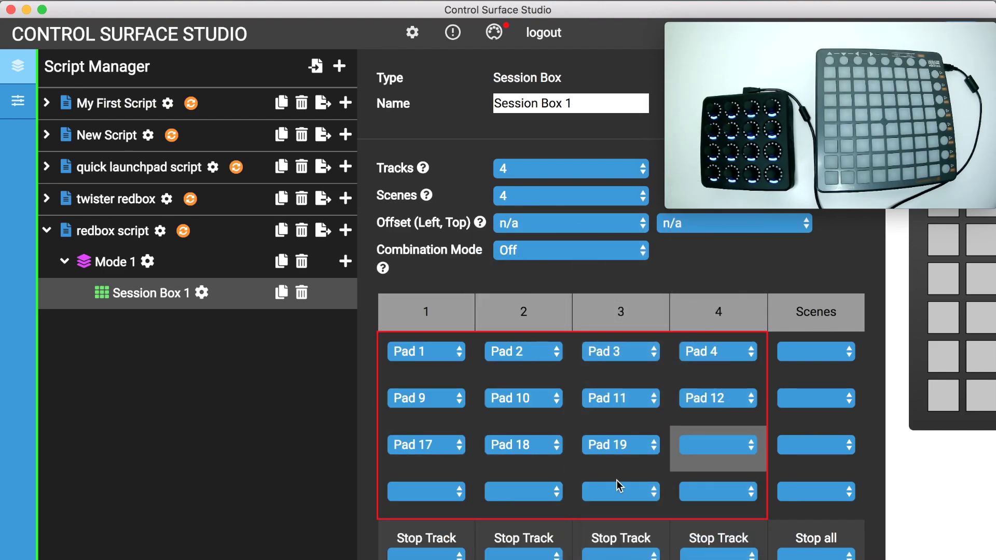
click(449, 499)
click(430, 496)
click(534, 492)
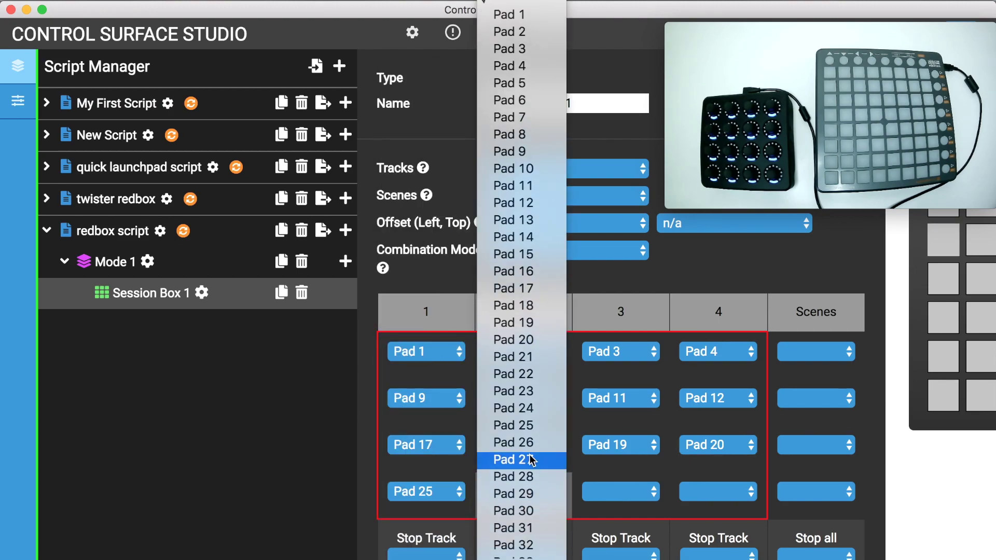
click(534, 456)
click(621, 492)
click(617, 318)
click(718, 492)
click(708, 421)
Assign Pads 5, 13, 21 and 29 to scenes 1–4
click(816, 352)
click(836, 436)
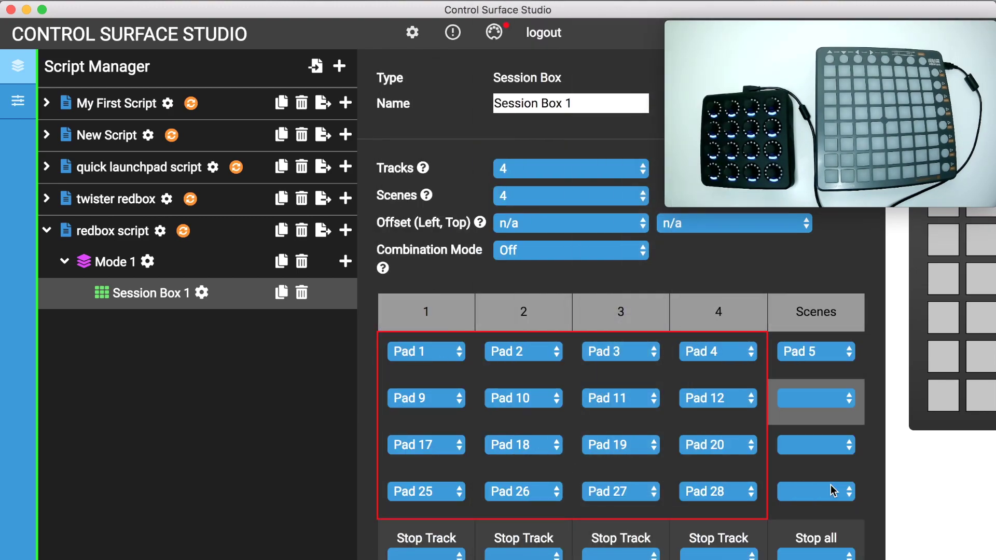
click(815, 399)
click(835, 492)
click(840, 492)
click(841, 491)
click(426, 555)
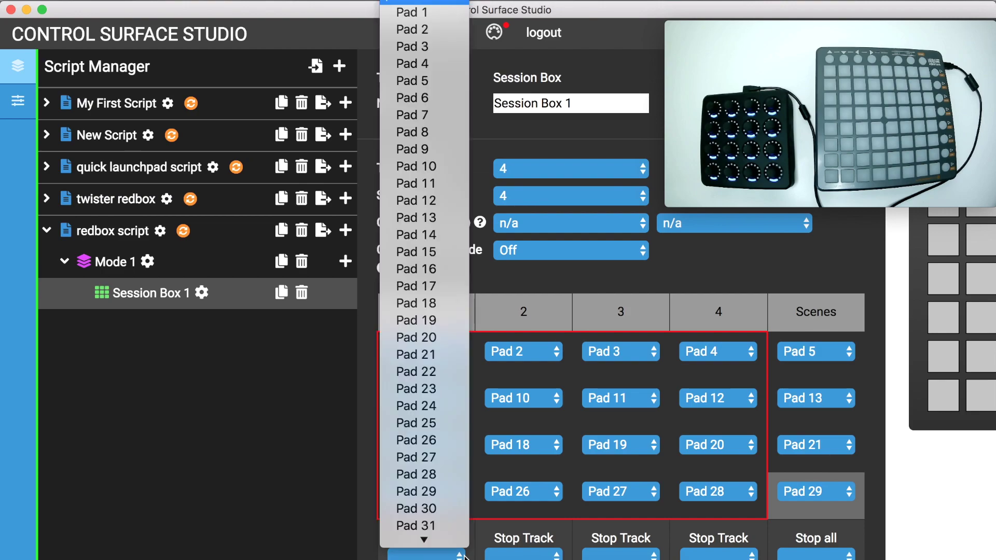
Assign Pads 33–36 to Stop Track and Pad 37 to Stop All, then reinstall
click(426, 404)
click(524, 555)
click(518, 423)
click(621, 555)
click(630, 374)
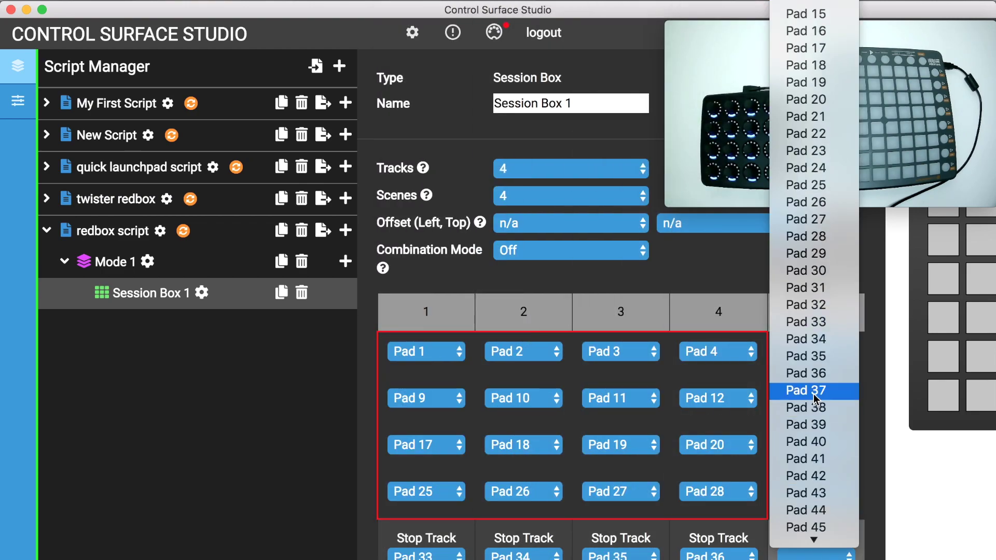
click(815, 397)
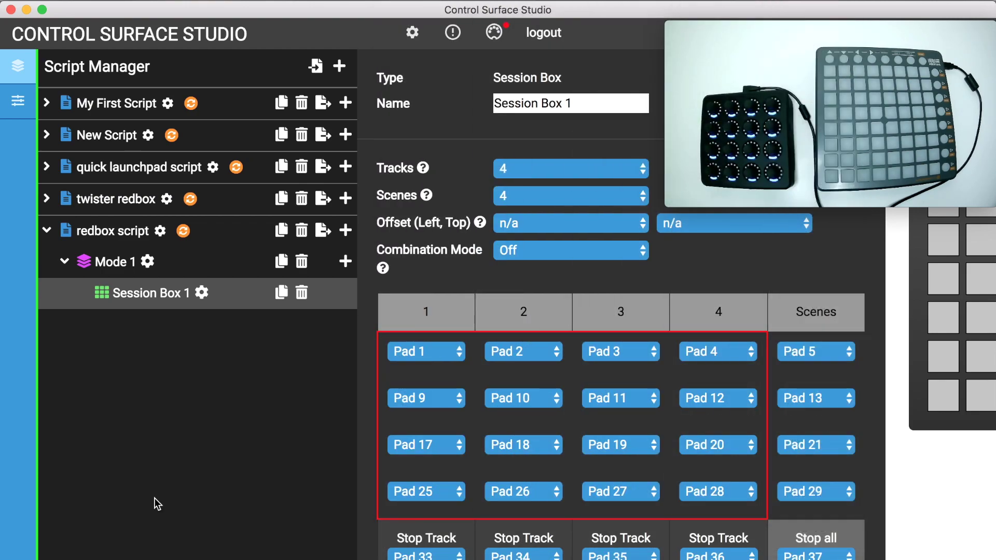
click(183, 231)
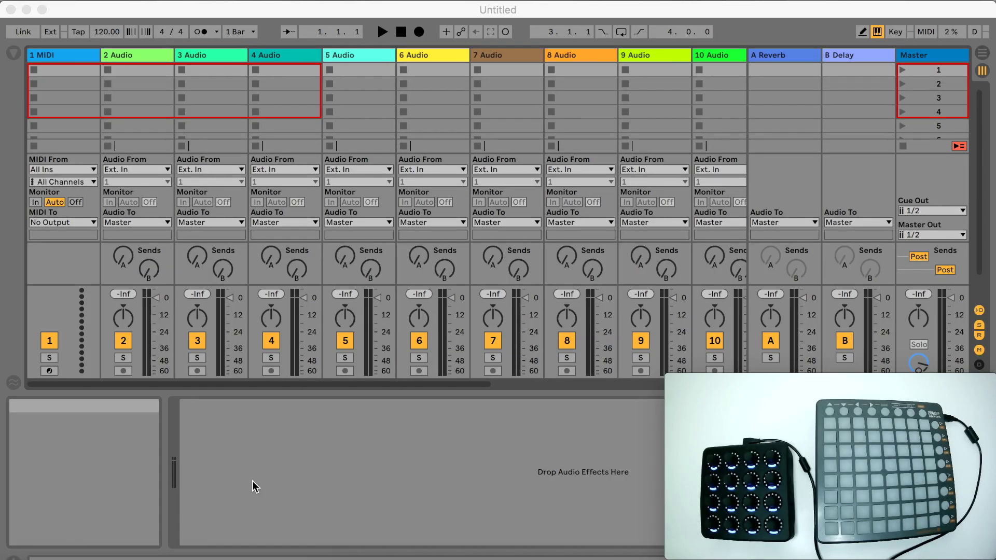
click(255, 486)
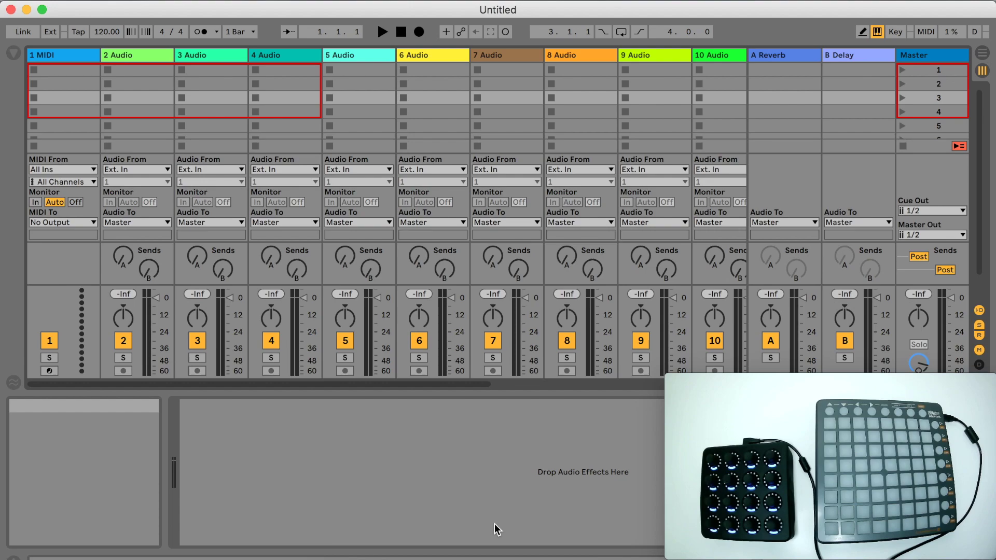
Open Session Box 1 and set Clip Started LED feedback to 52 Green Full
click(498, 550)
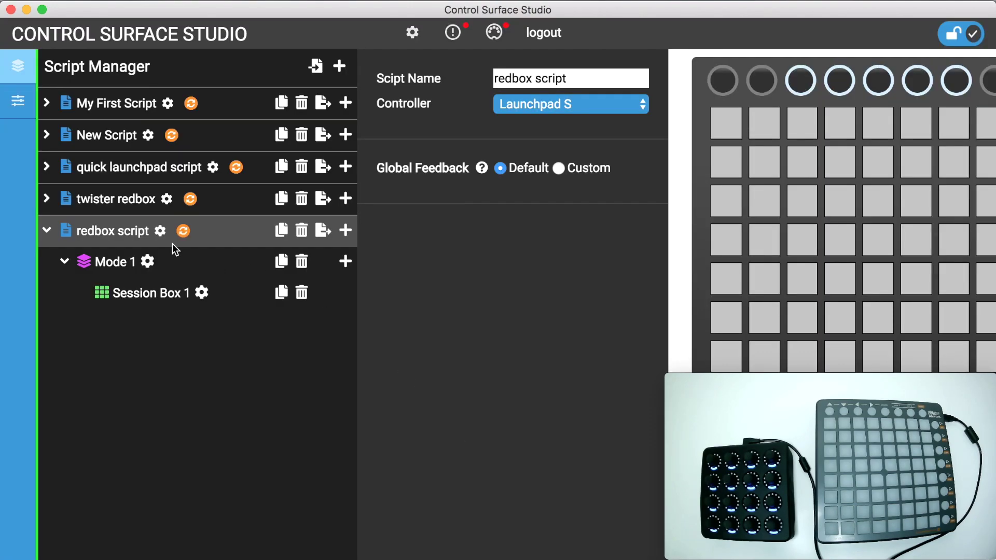
click(196, 284)
scroll(565, 339, down, 10)
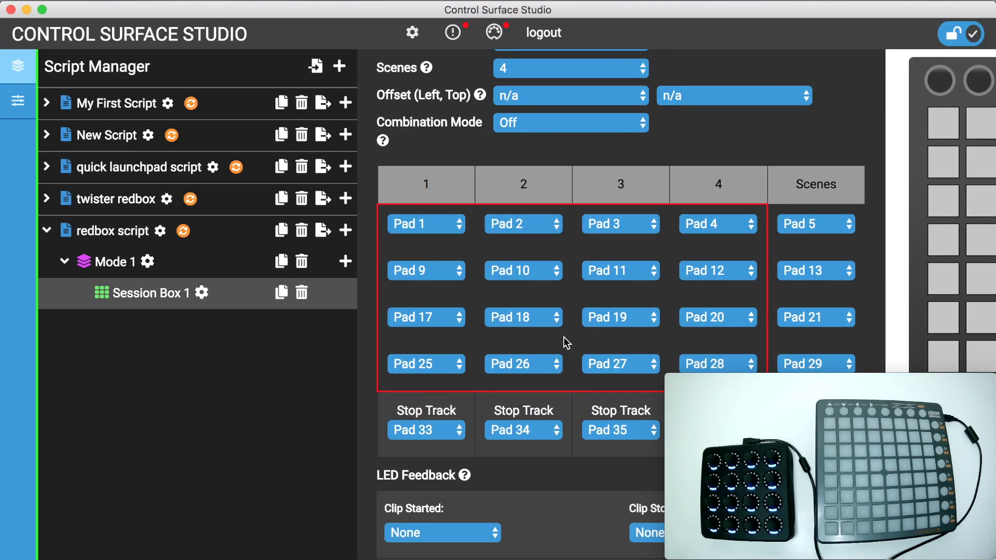
scroll(564, 337, down, 1)
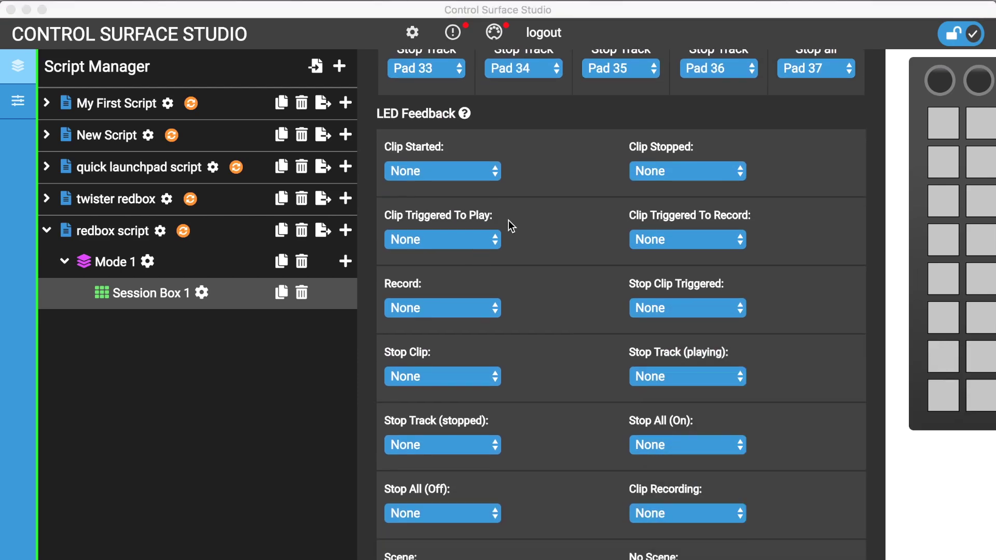
scroll(509, 220, down, 1)
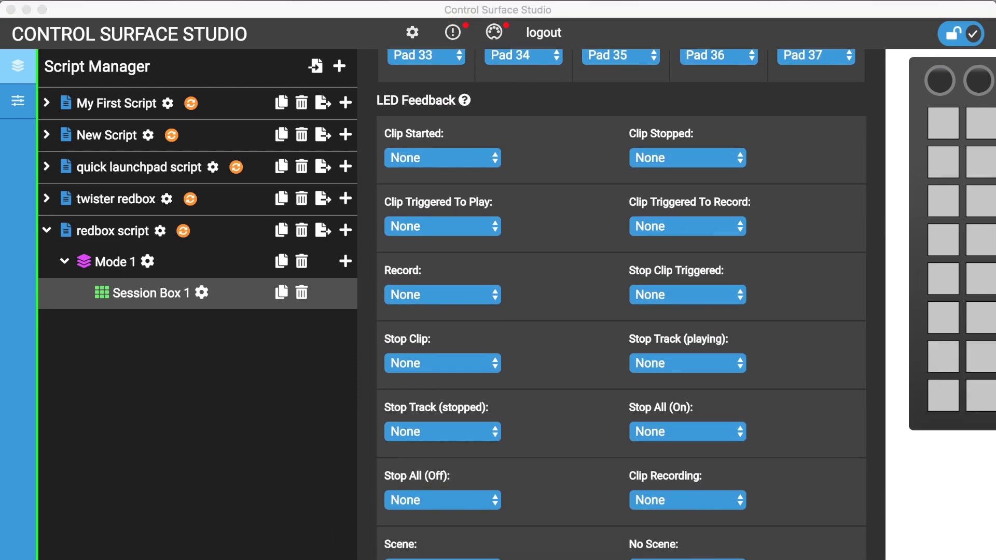
click(345, 389)
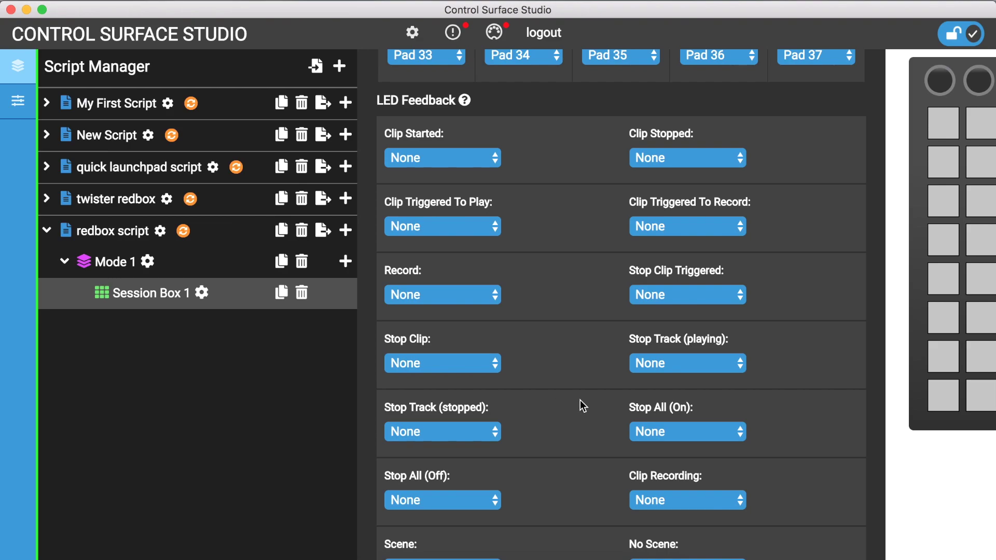
scroll(580, 400, down, 1)
click(479, 150)
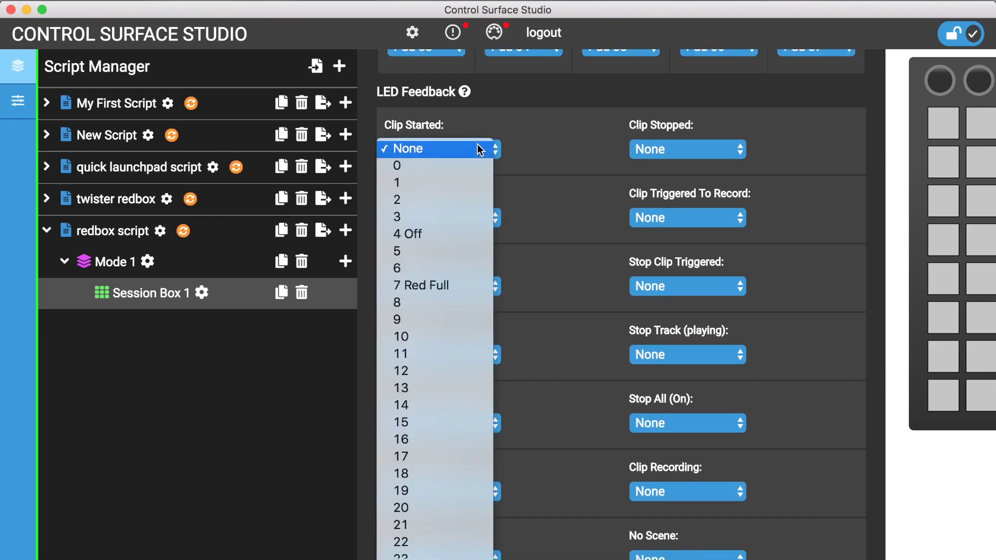
scroll(462, 286, down, 10)
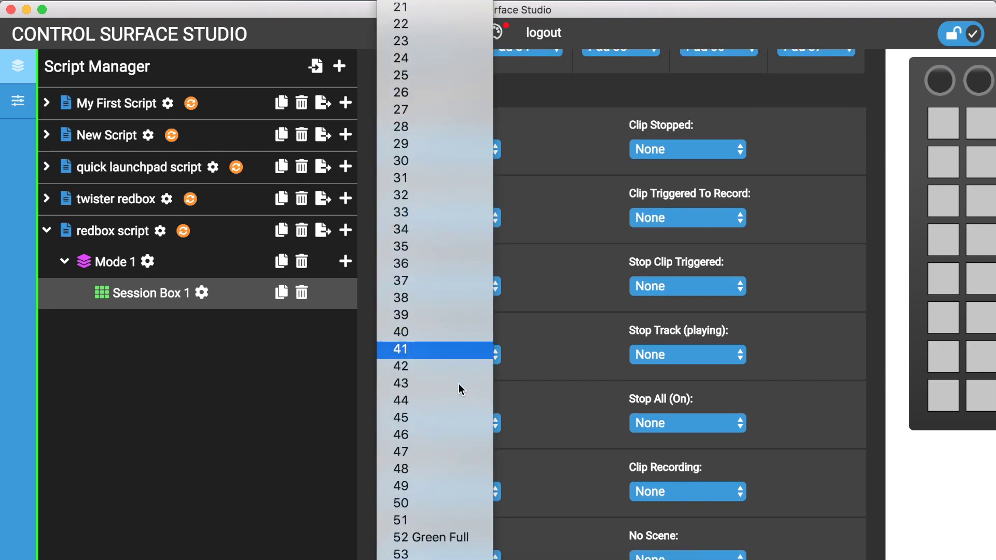
click(456, 537)
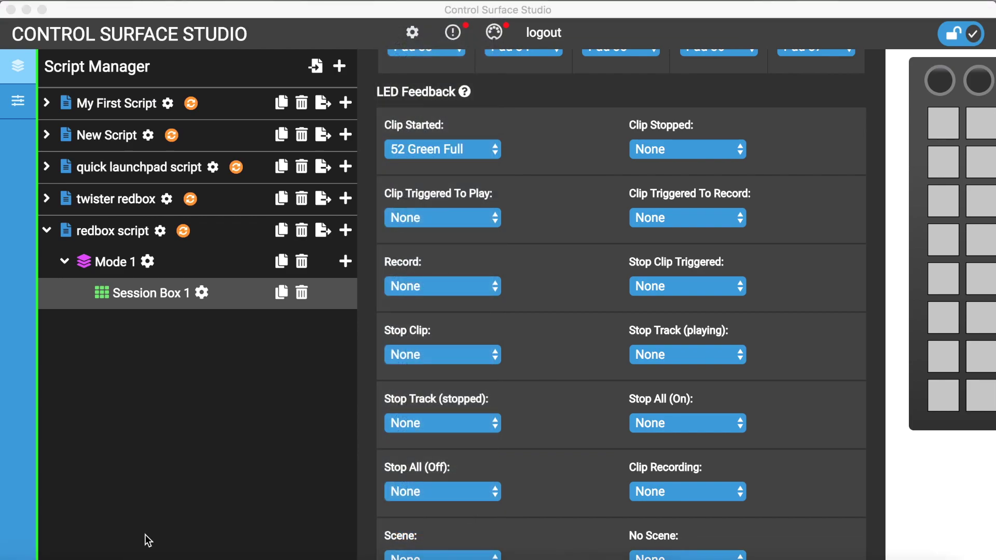
Set Clip Stopped to 7 Red Full and Clip Triggered To Play to 55 Amber Full
click(705, 153)
click(738, 150)
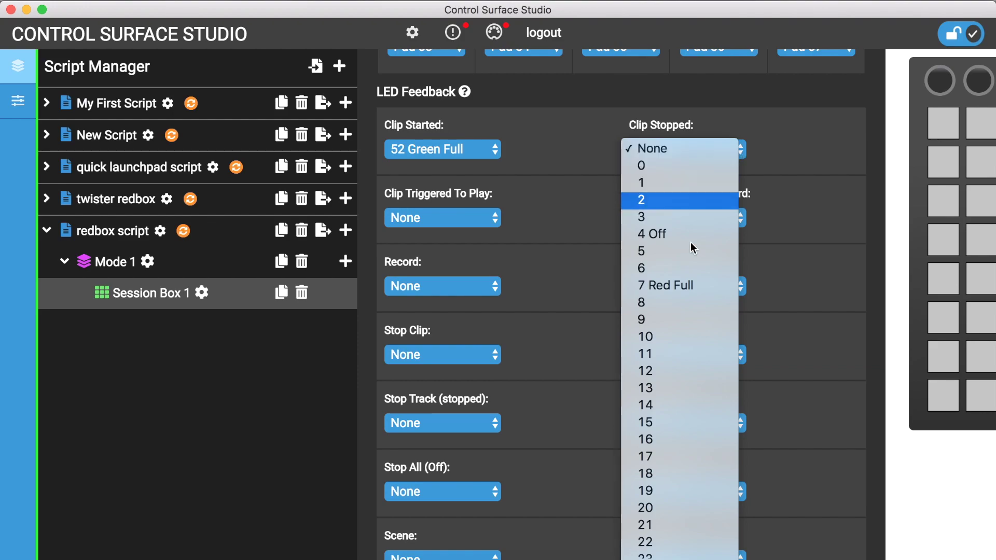
click(684, 289)
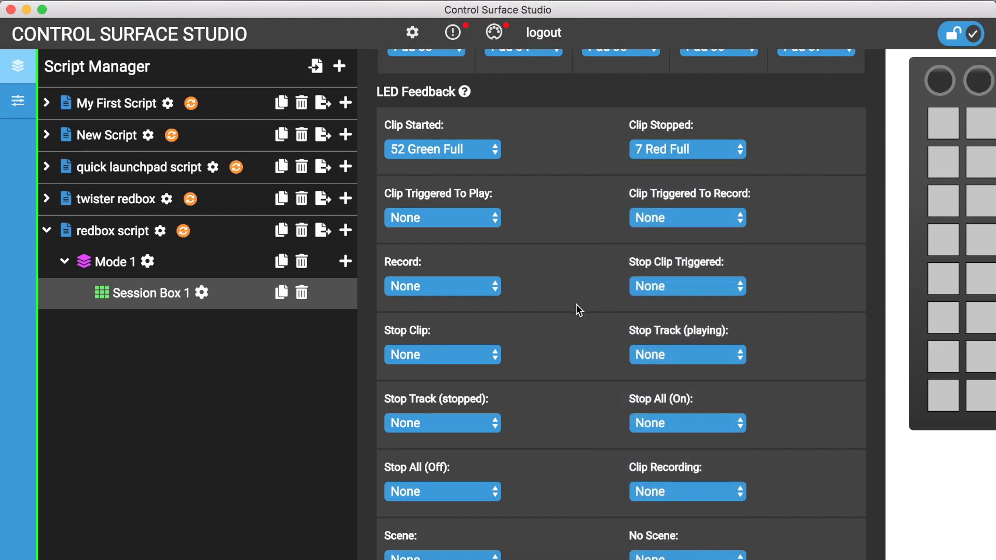
click(485, 220)
scroll(460, 372, down, 10)
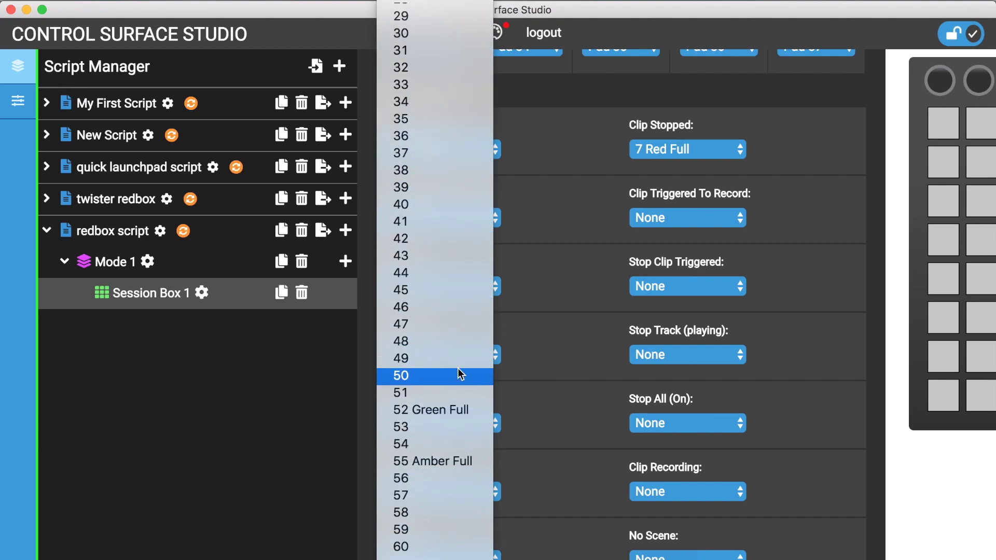
click(452, 460)
Set Scene 55 Amber, Stop Track 52 Green, Stop All 7 Red, then install the script
scroll(597, 399, down, 3)
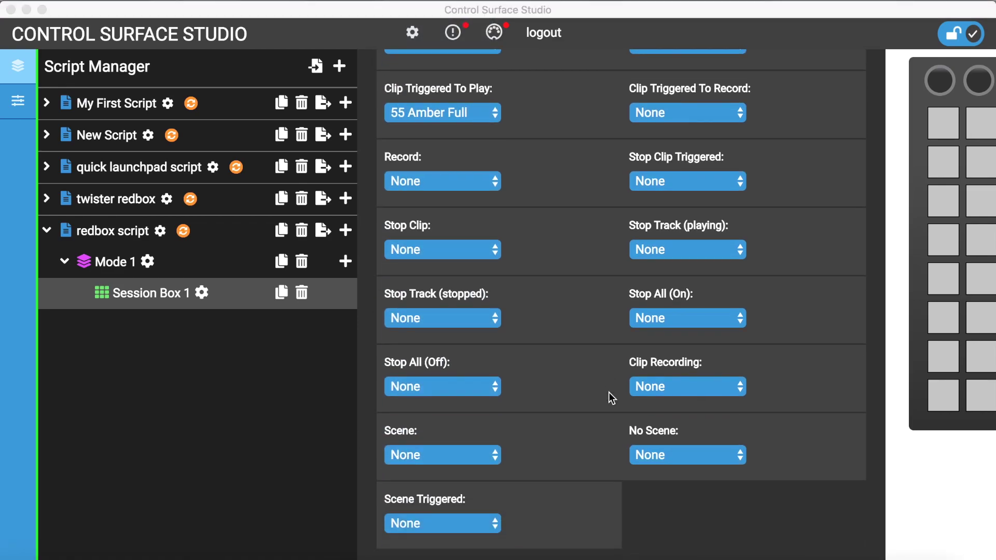
click(484, 455)
scroll(471, 527, down, 15)
click(451, 206)
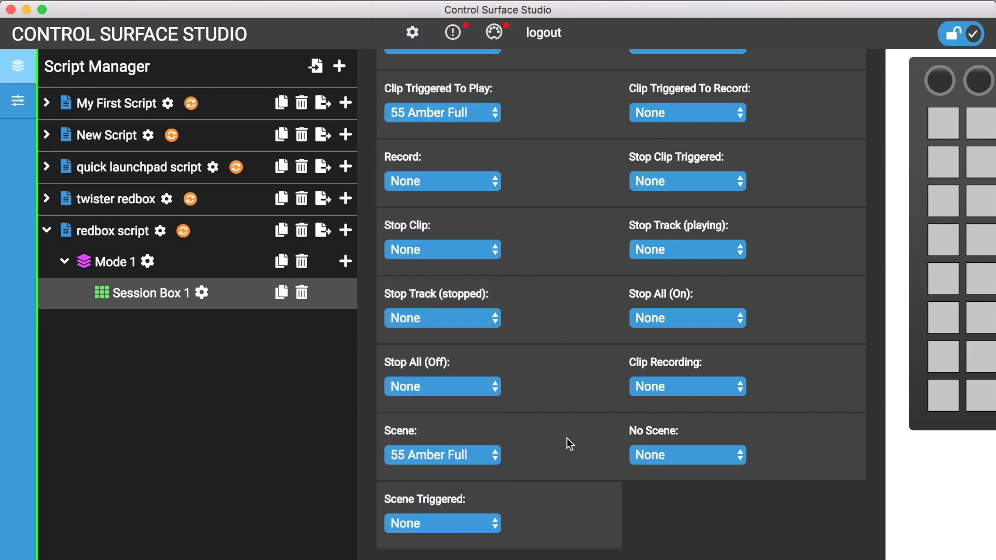
click(467, 318)
scroll(489, 478, down, 10)
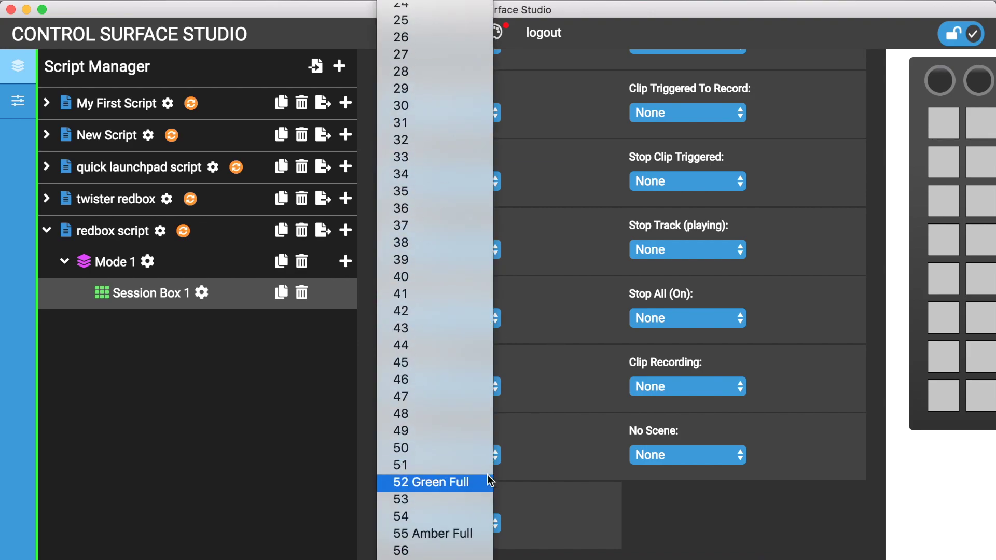
click(462, 480)
scroll(464, 425, up, 3)
click(675, 412)
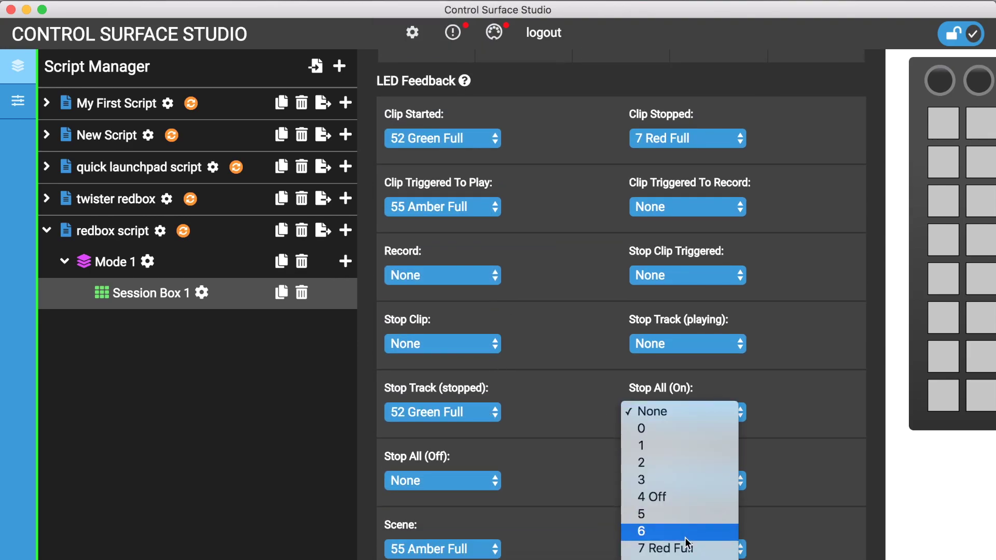
click(654, 544)
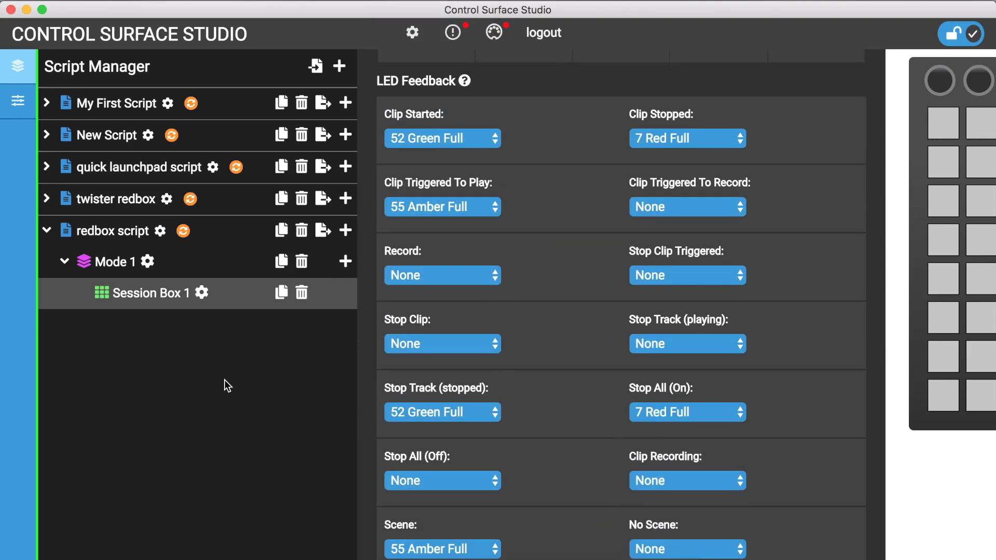
click(188, 233)
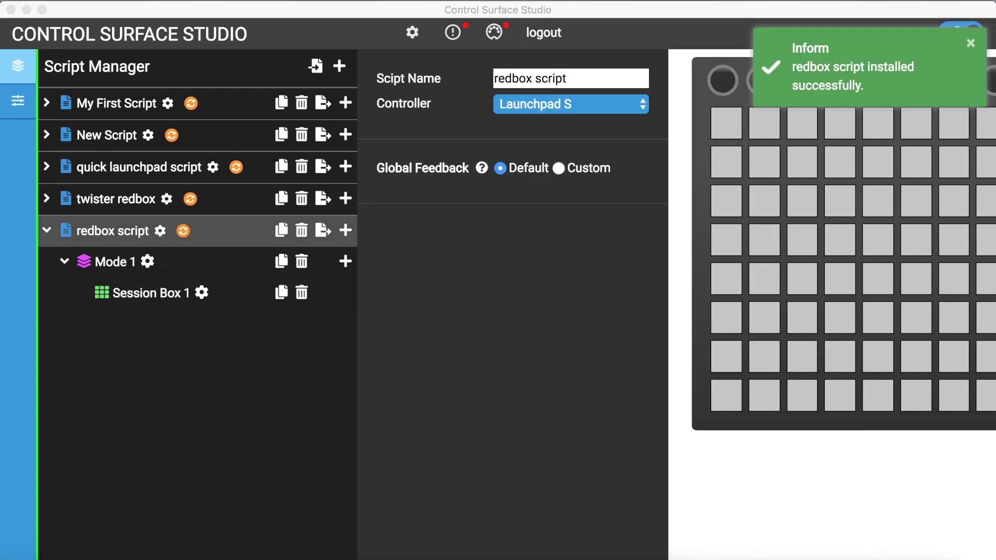
Drag the A-Ping Ride 1, snare and conga samples into clip slots of tracks 1–3
click(43, 208)
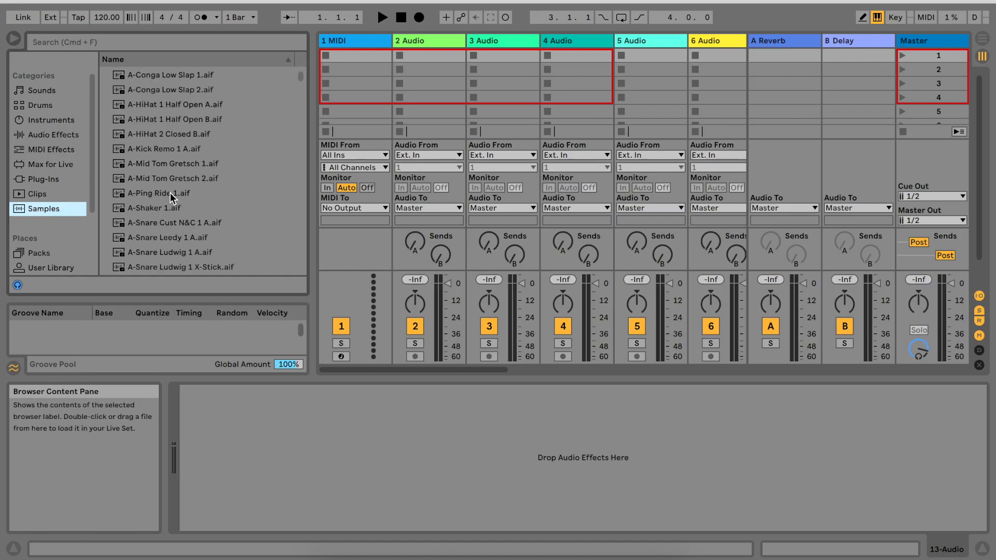
drag(175, 193, 358, 52)
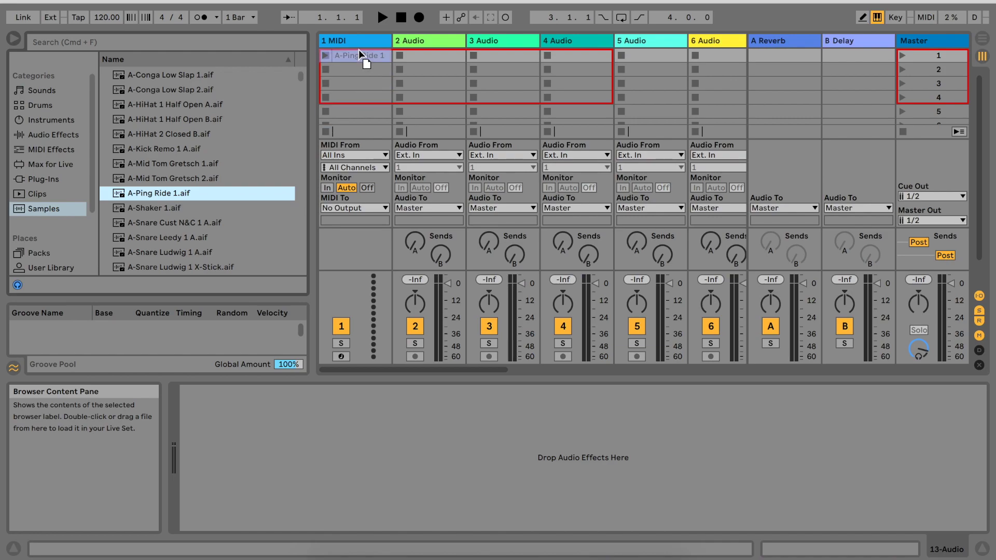
drag(203, 222, 511, 56)
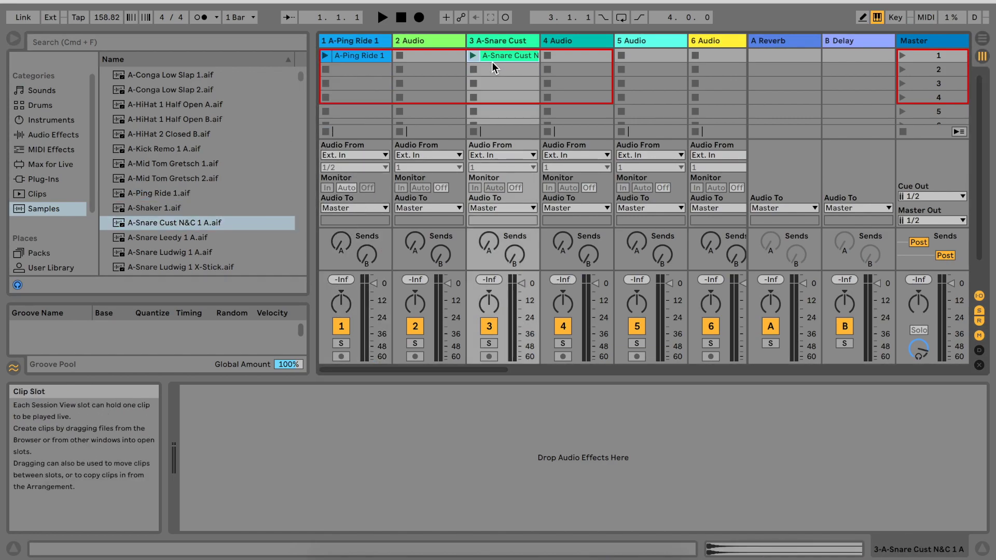
scroll(228, 204, up, 5)
drag(172, 207, 446, 72)
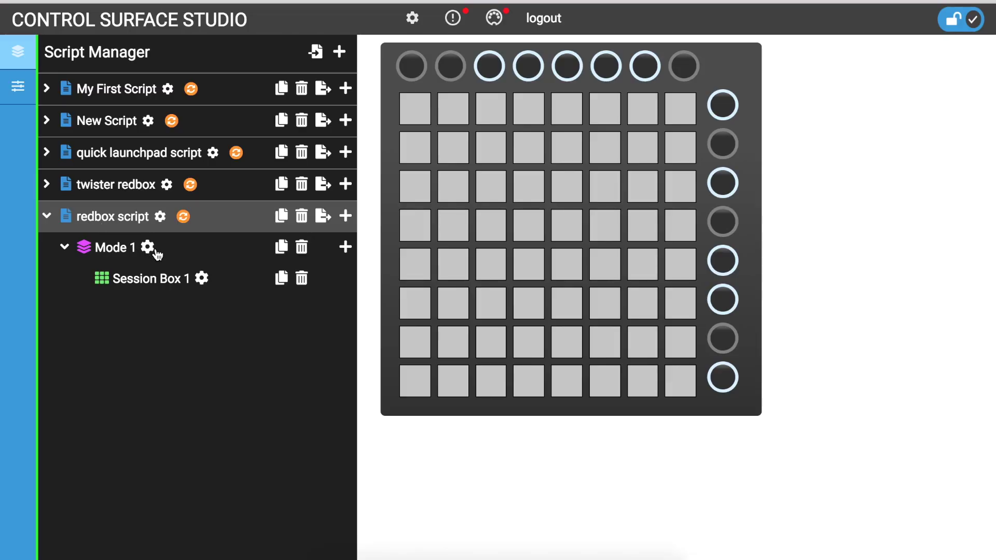
Add a Session Box Navigation to Mode 1 that navigates by tracks
click(345, 248)
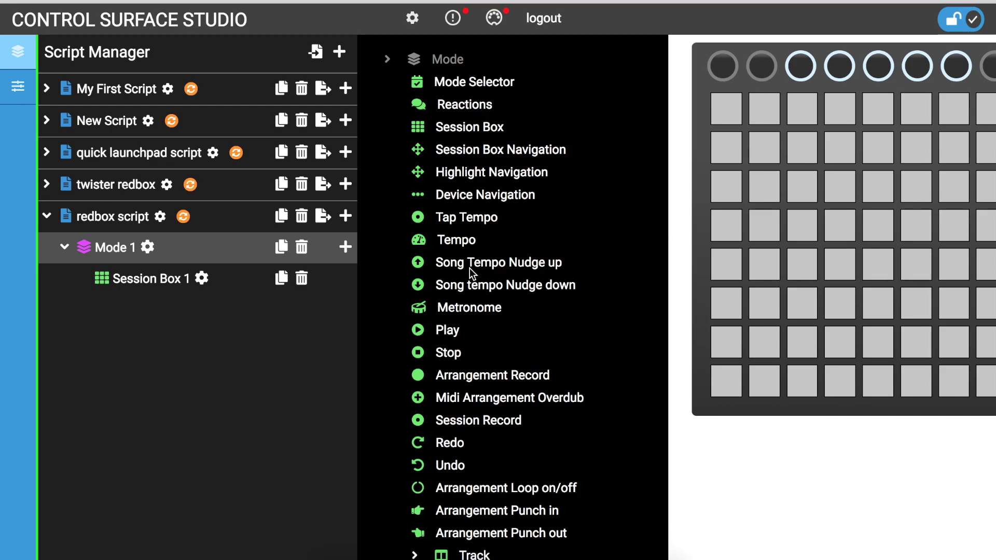
click(494, 151)
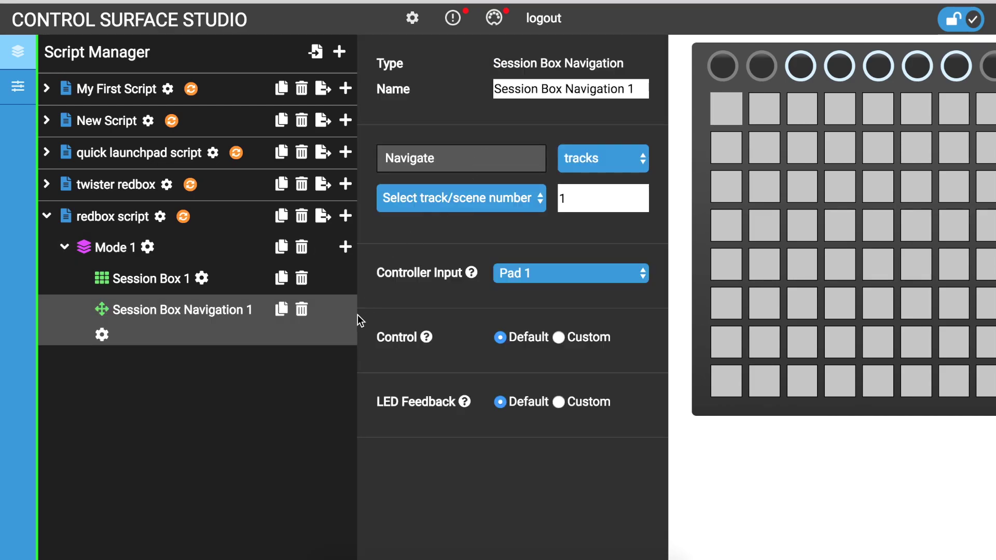
click(605, 158)
click(606, 158)
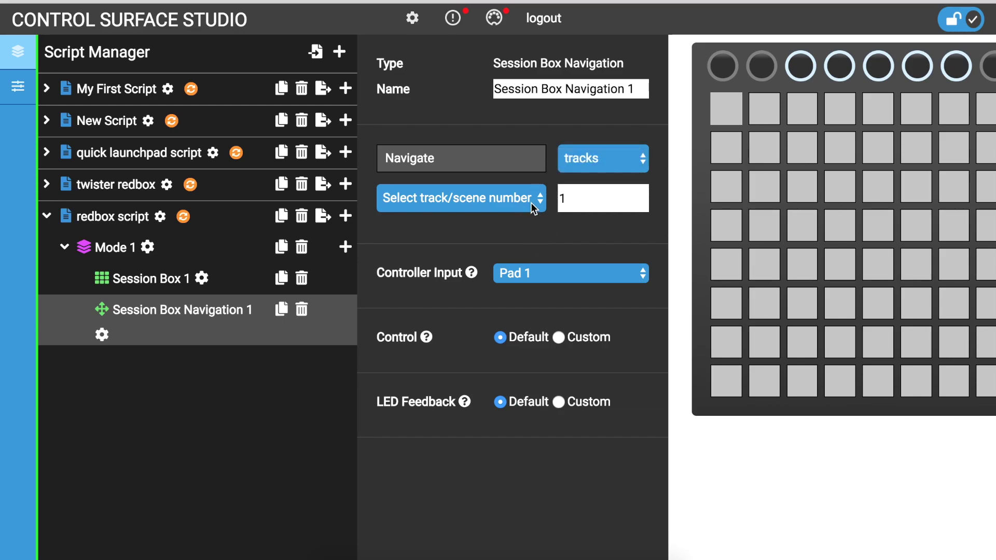
Set the navigation method to Scroll, assign Button 3, and choose Custom control
click(534, 208)
click(519, 193)
click(538, 200)
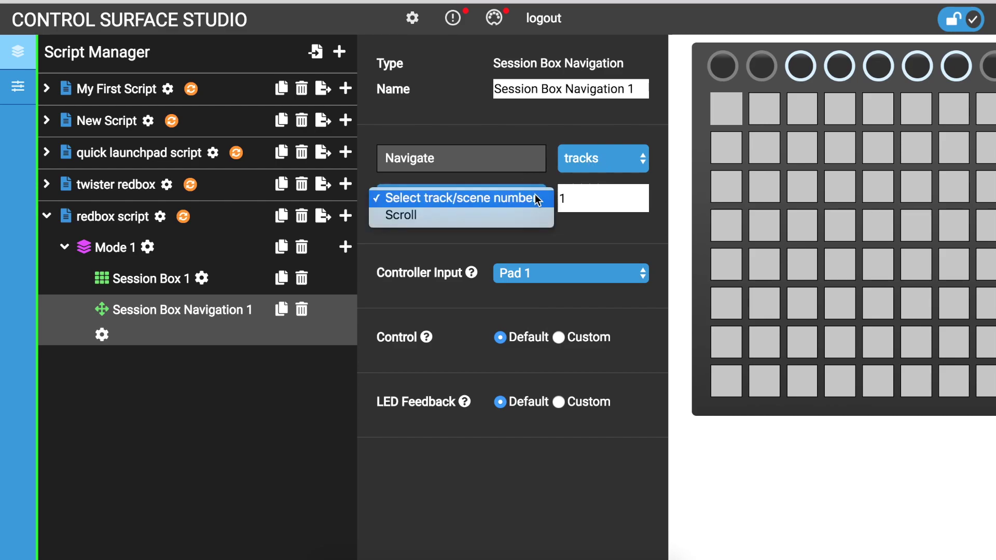
click(531, 215)
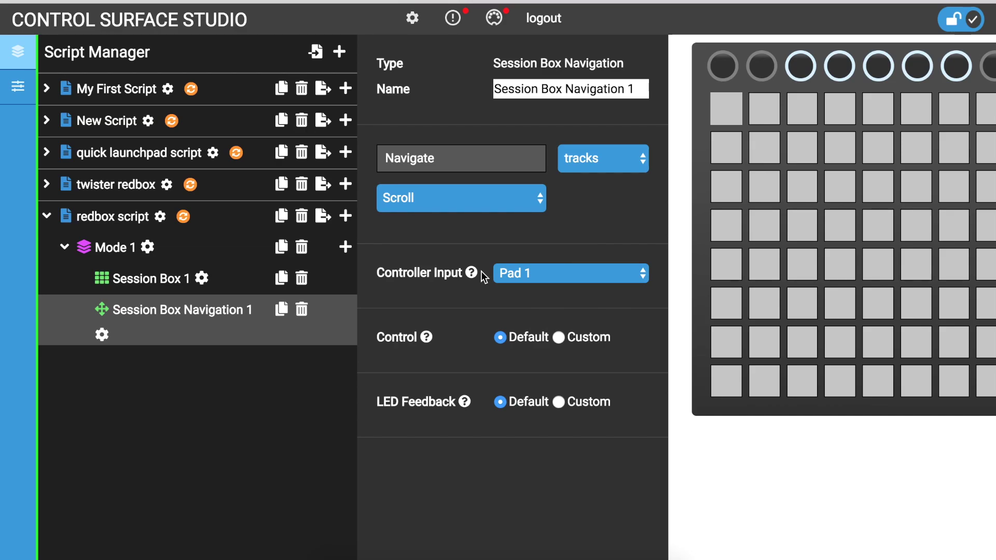
click(489, 204)
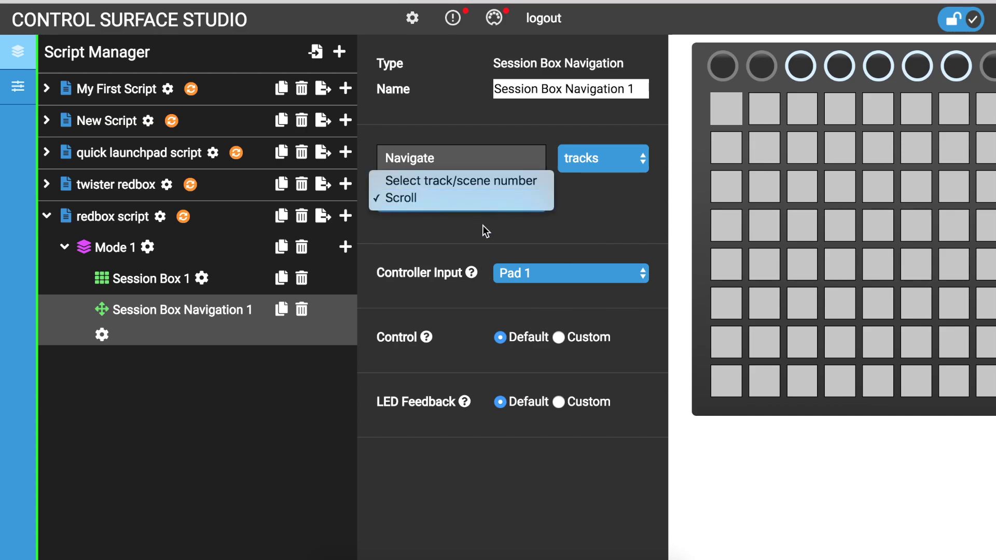
click(482, 225)
click(803, 67)
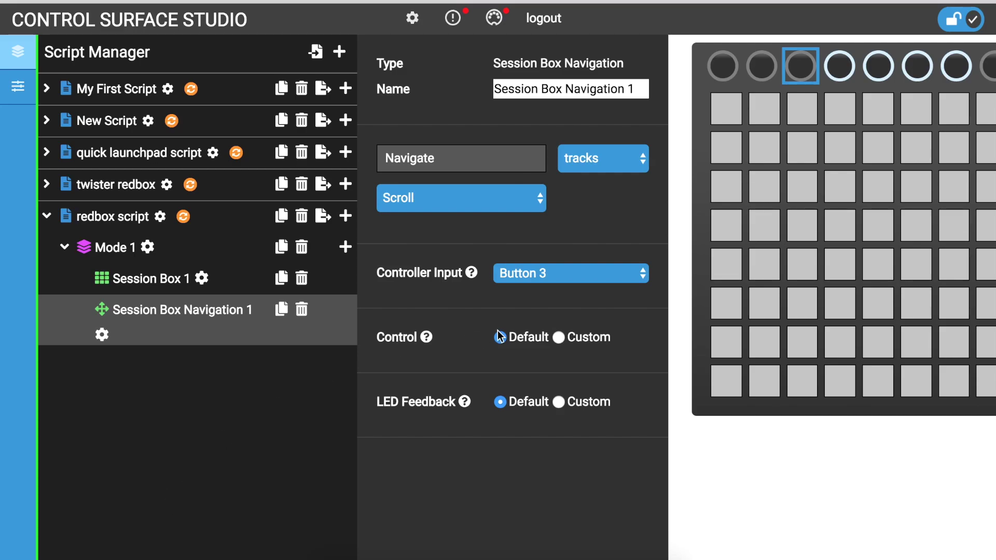
click(559, 337)
Set the navigation to Decrement with 1 step, then duplicate Session Box Navigation 1
click(565, 360)
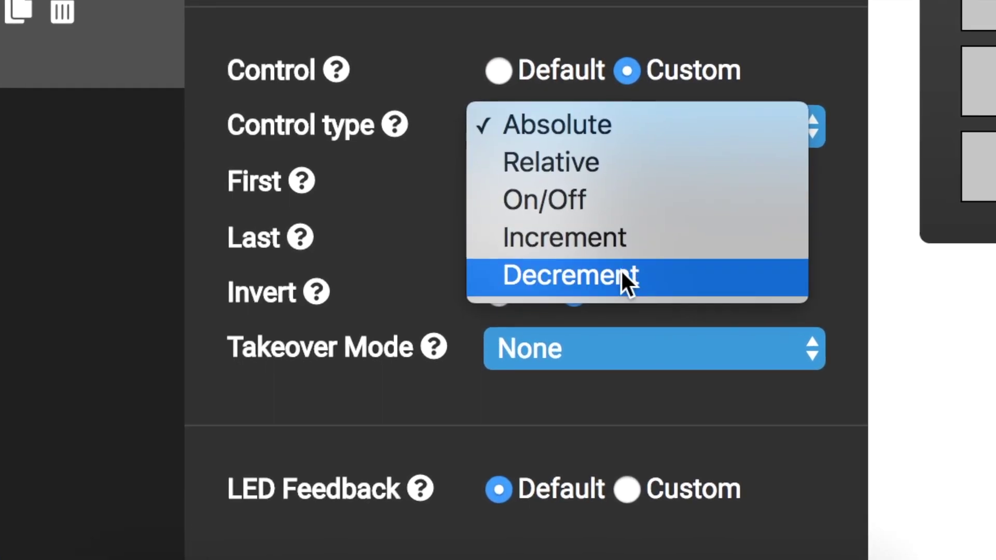
click(599, 328)
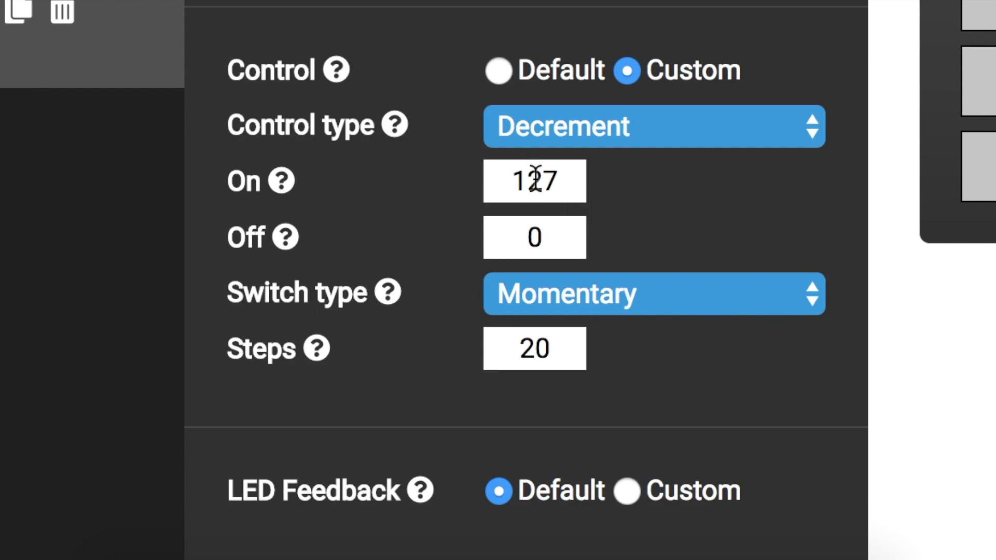
drag(525, 232, 618, 235)
click(637, 211)
drag(522, 349, 553, 350)
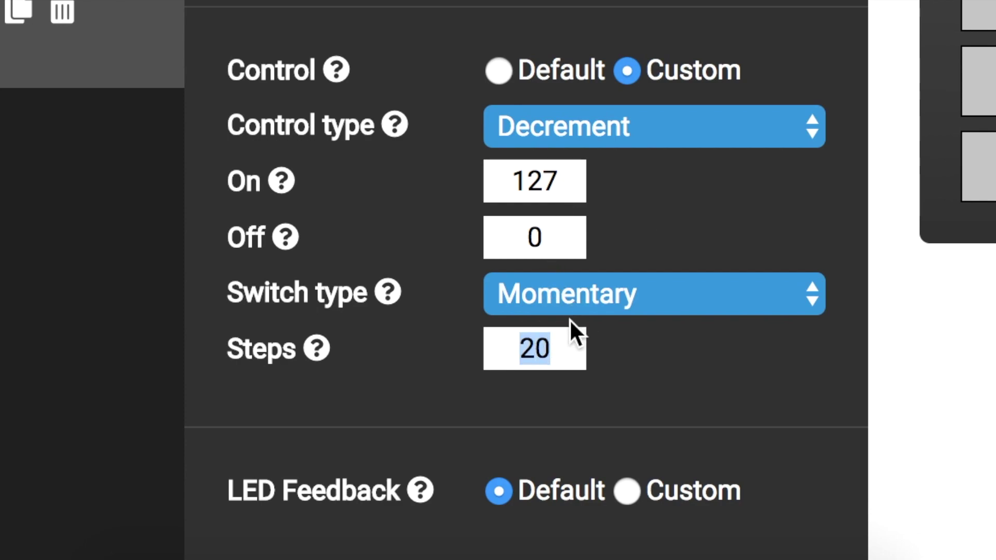
text(1)
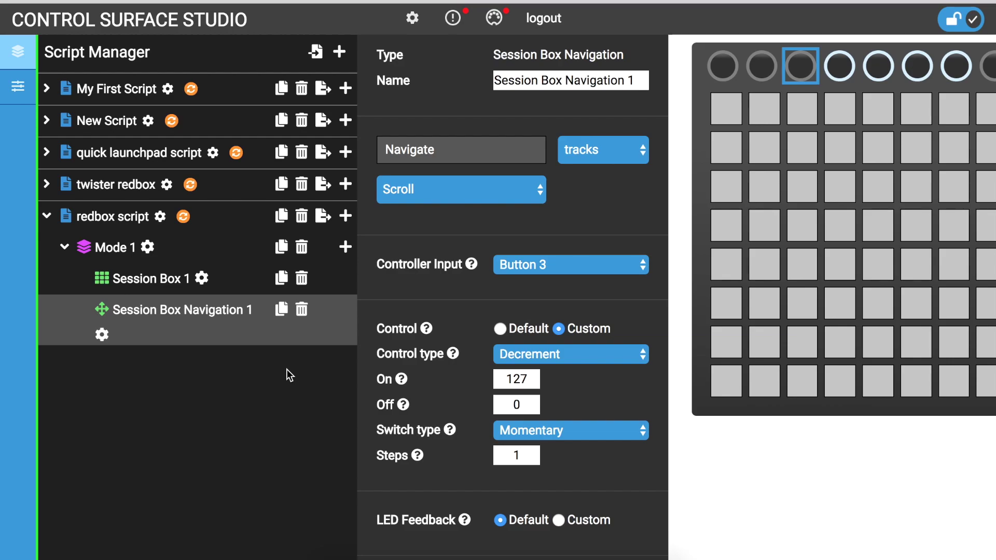
click(282, 310)
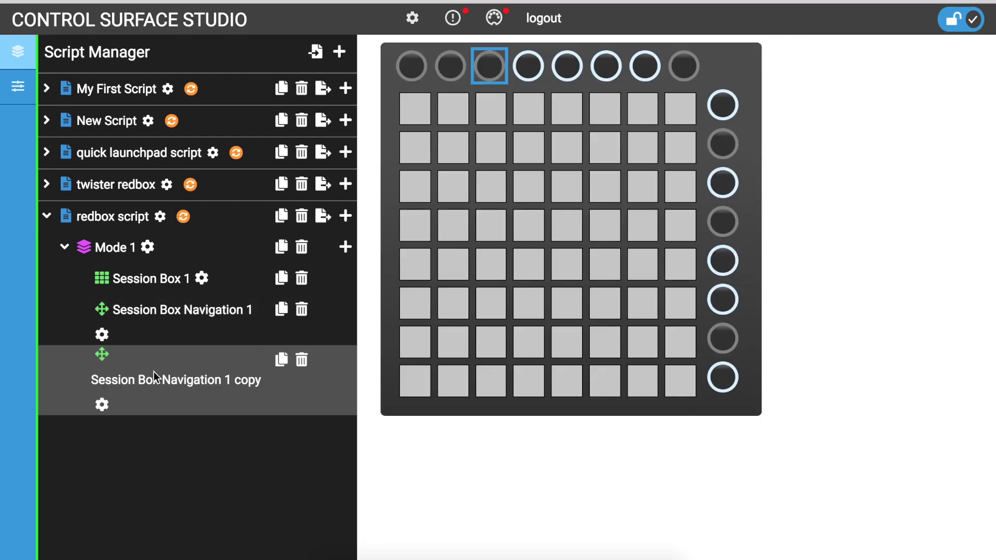
Rename the copy 'Session Box right', make it an Increment on Button 4, and install the redbox script
click(102, 405)
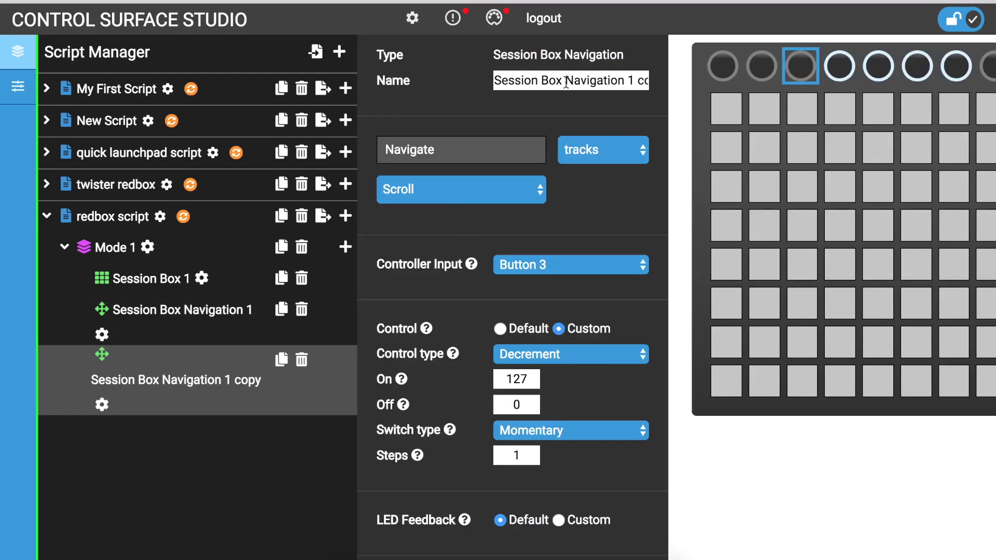
drag(566, 80, 732, 85)
text(right)
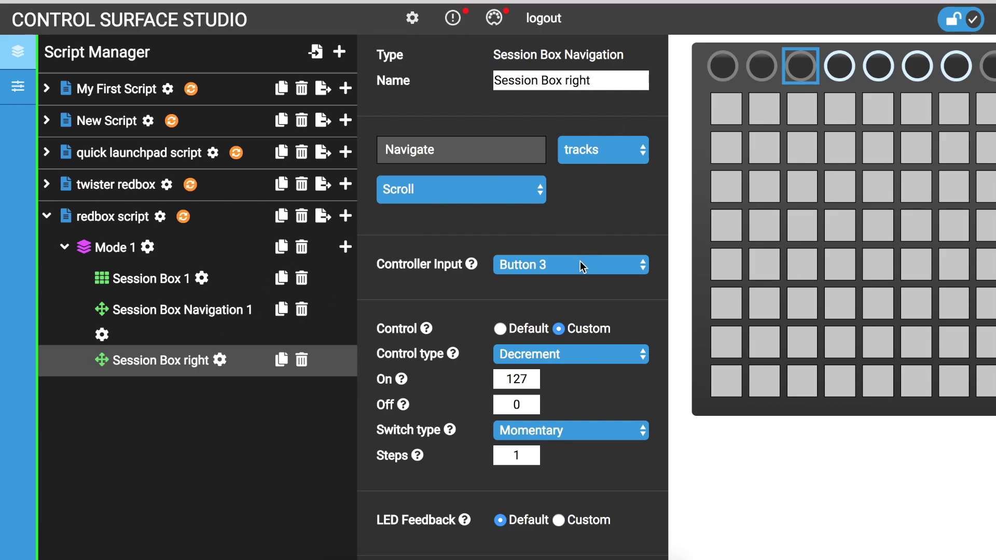
click(841, 67)
click(594, 354)
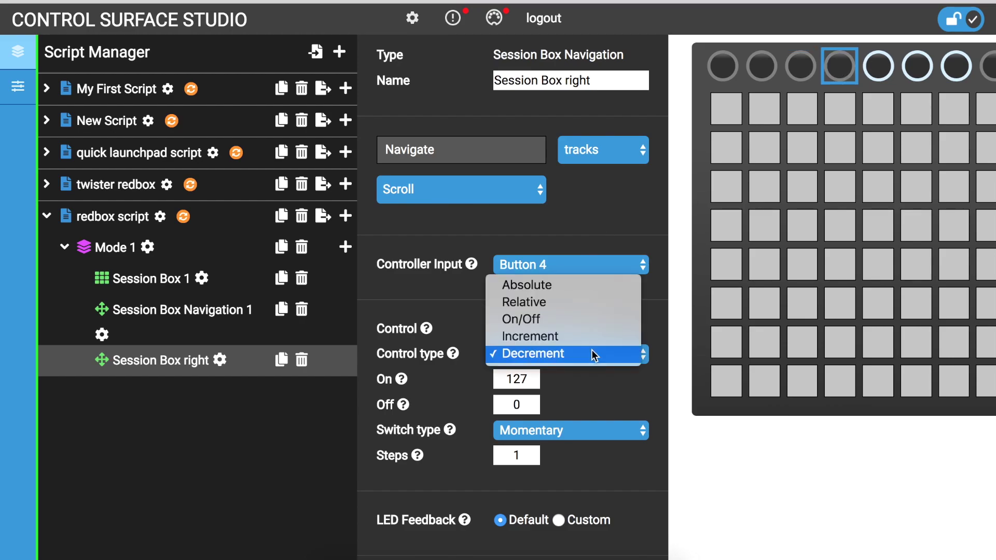
click(594, 337)
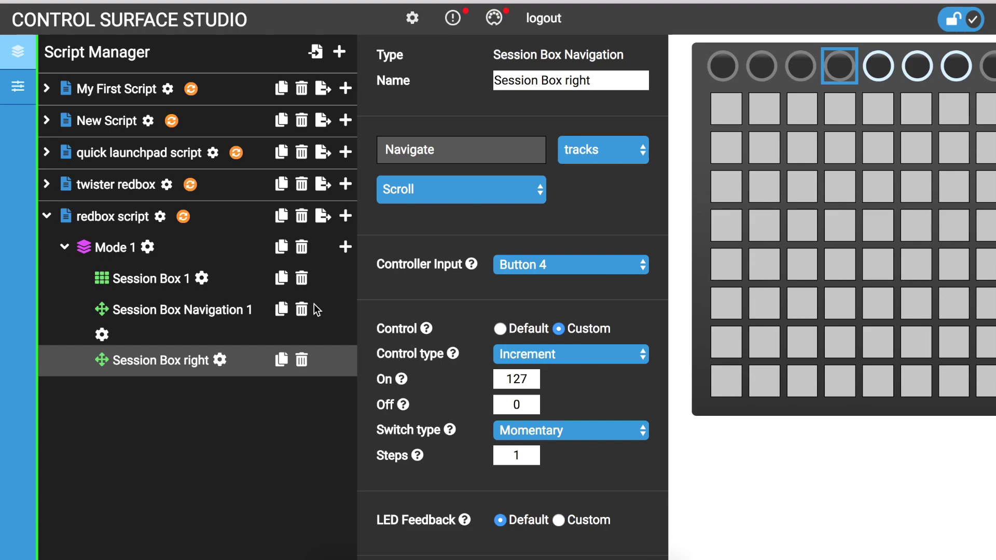
click(184, 216)
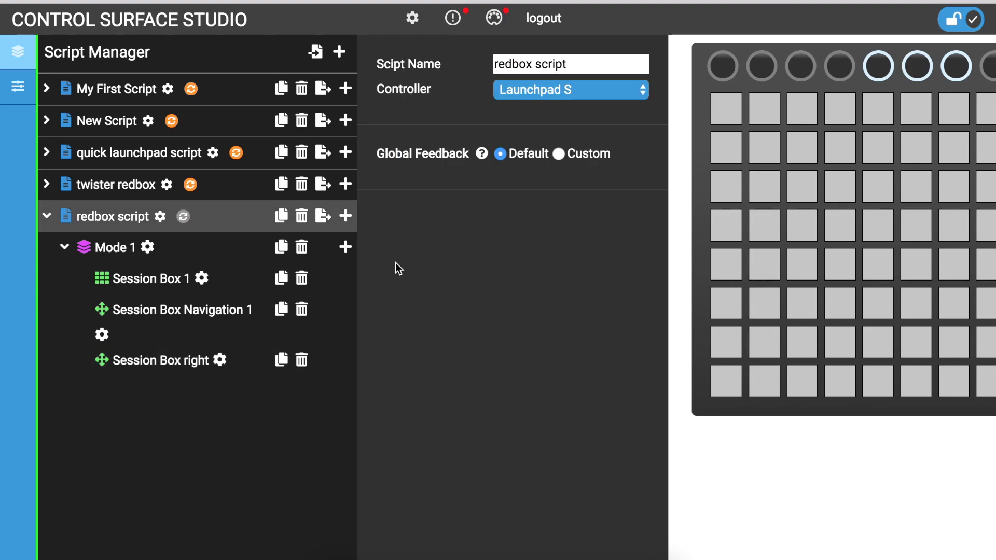
In Ableton Live, start a new set without saving so the updated script reloads
click(372, 550)
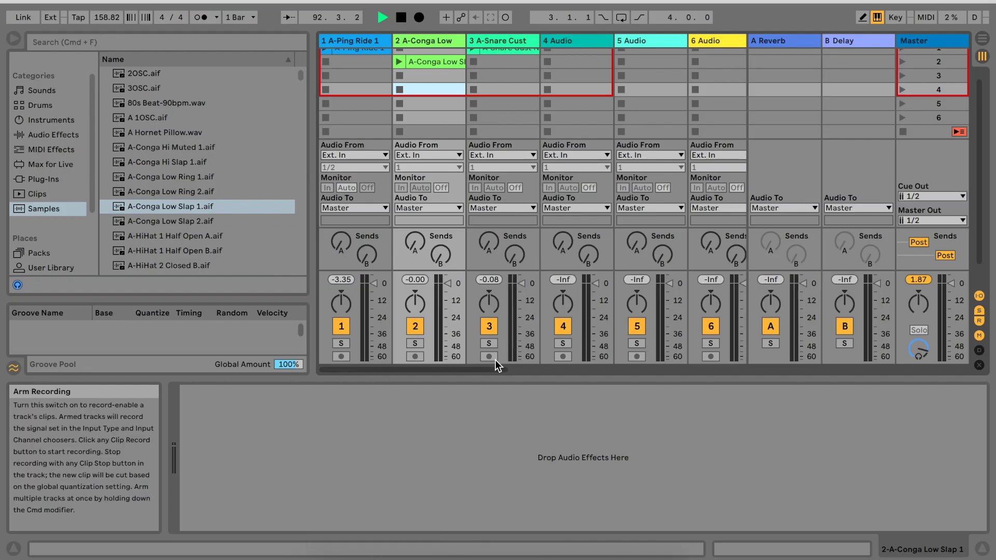
key(super+n)
click(369, 310)
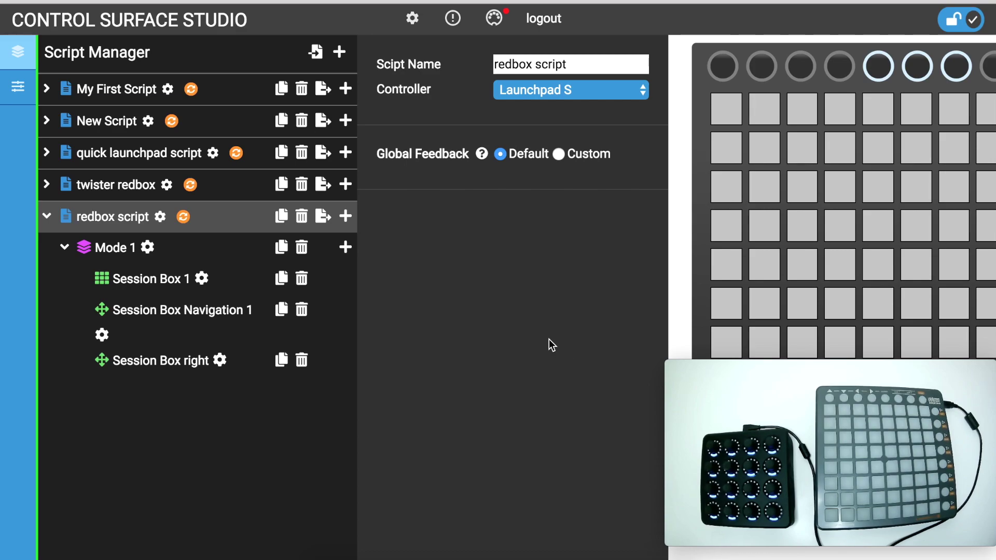
Rename Session Box Navigation 1 to 'Session Box left' and open Session Box 1's settings
click(102, 334)
drag(566, 86, 674, 100)
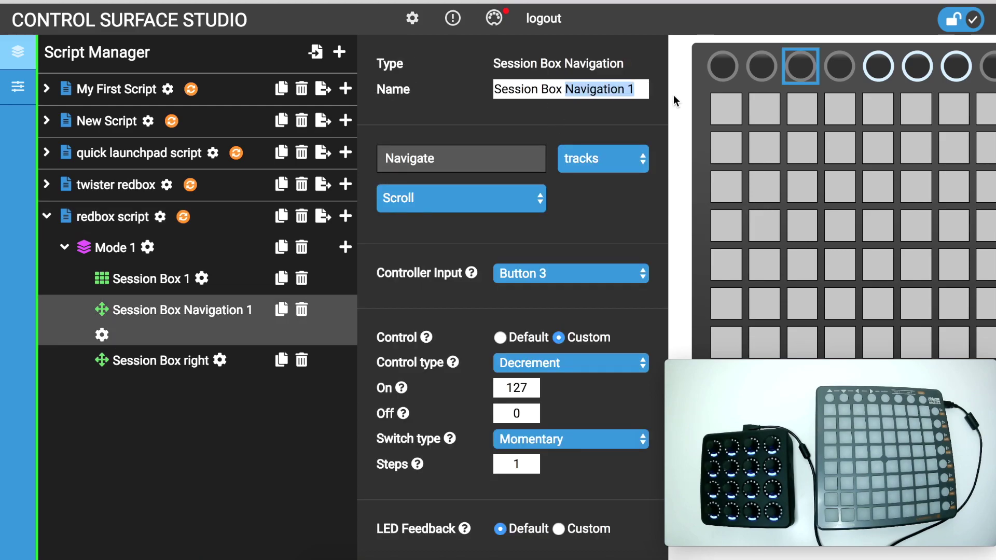
text(left)
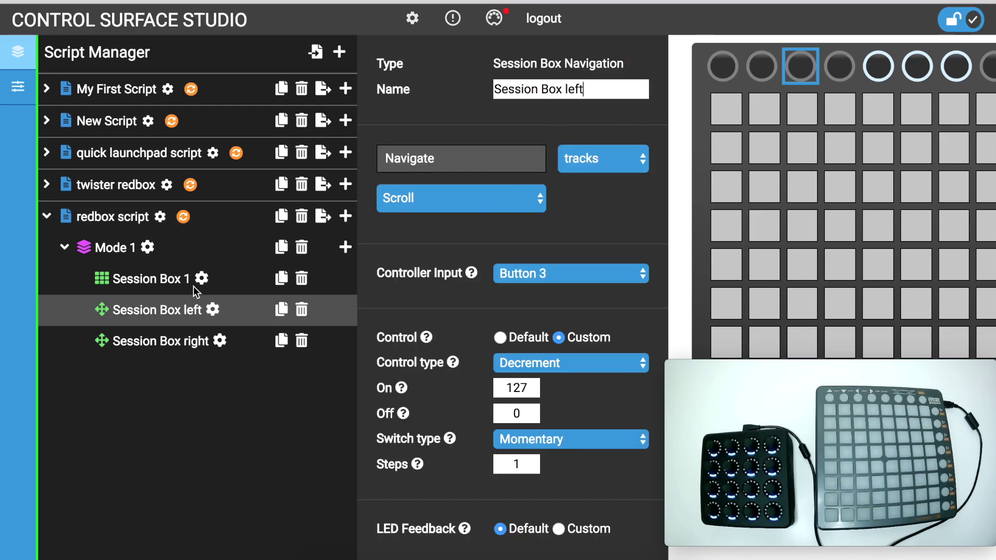
click(210, 292)
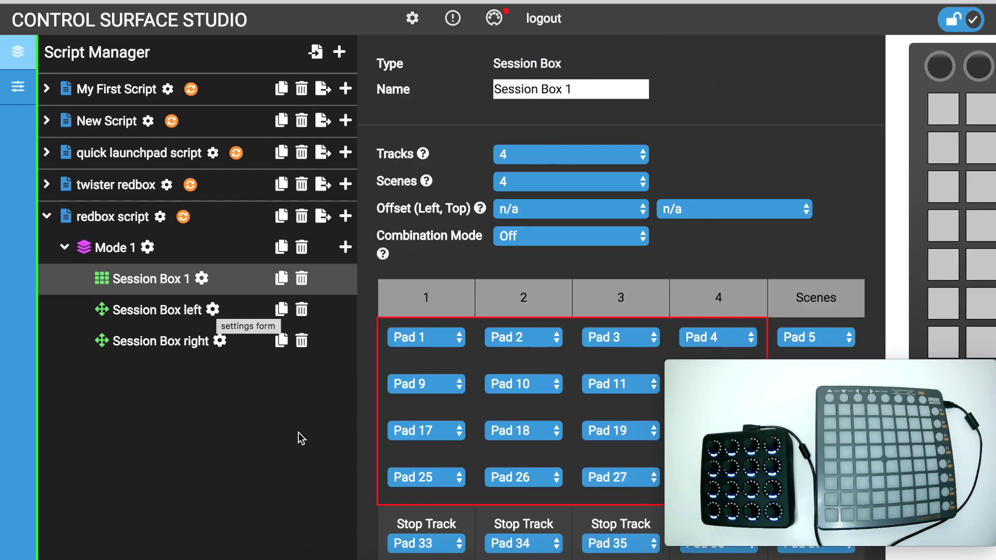
Add a Track to Mode 1 with a Mute on Button 1, then install the redbox script
click(345, 247)
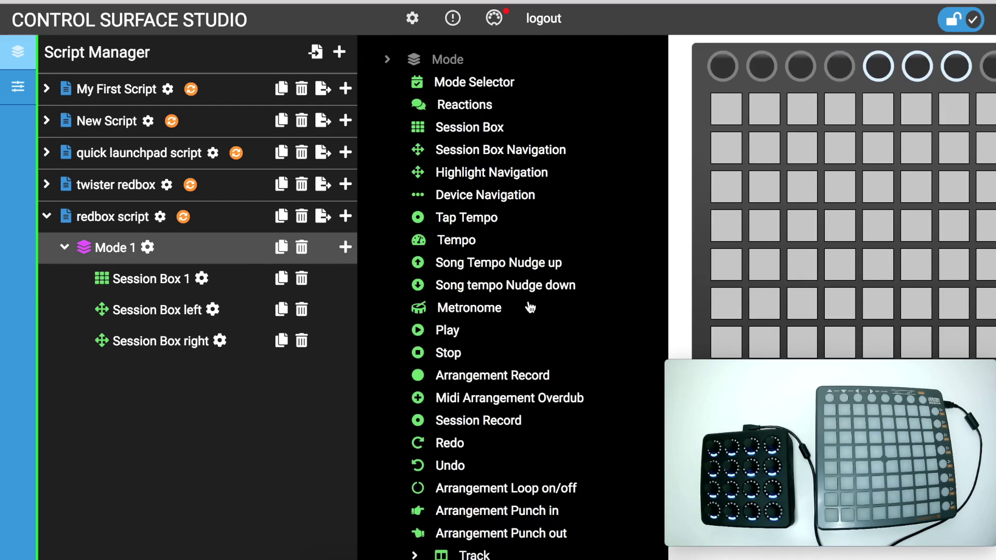
click(474, 554)
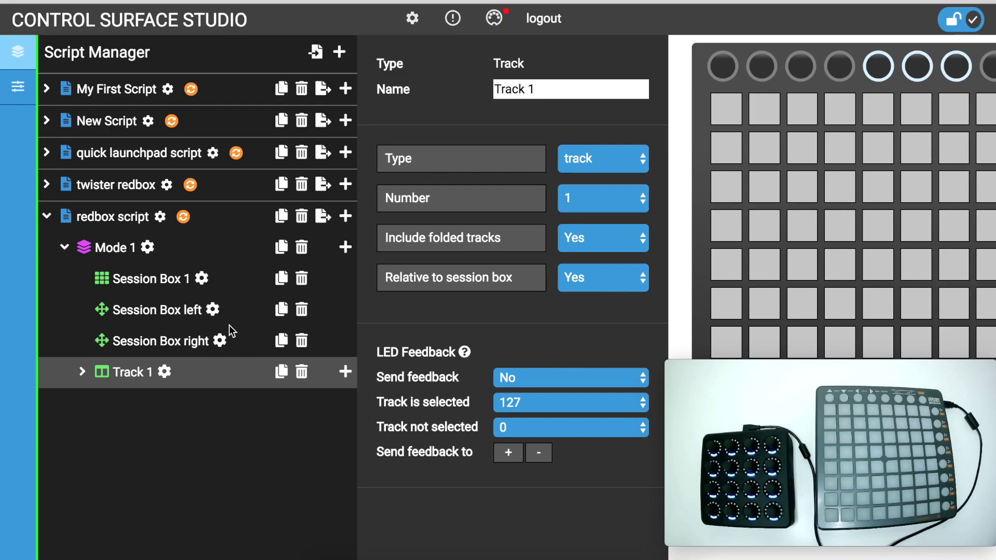
click(345, 371)
scroll(476, 423, down, 3)
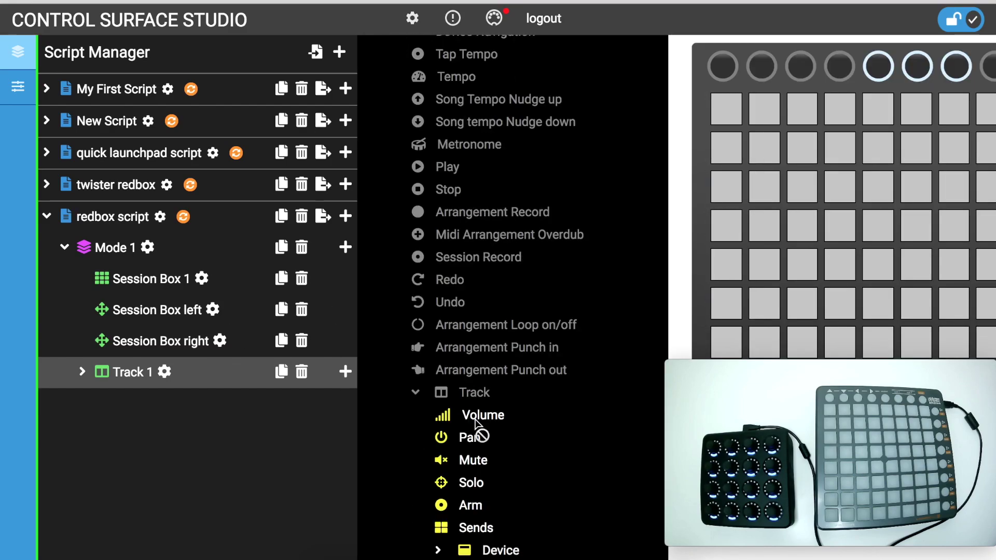
click(474, 462)
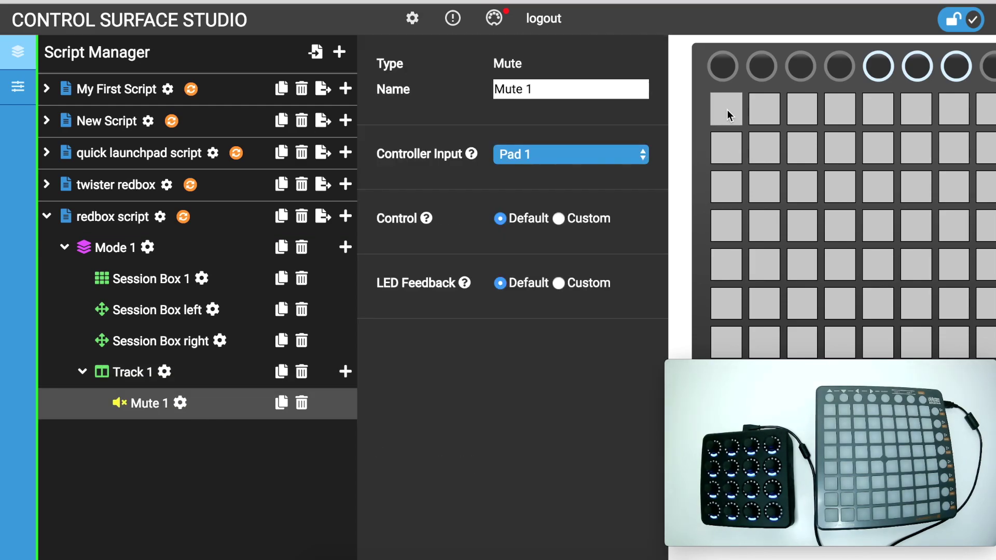
click(724, 67)
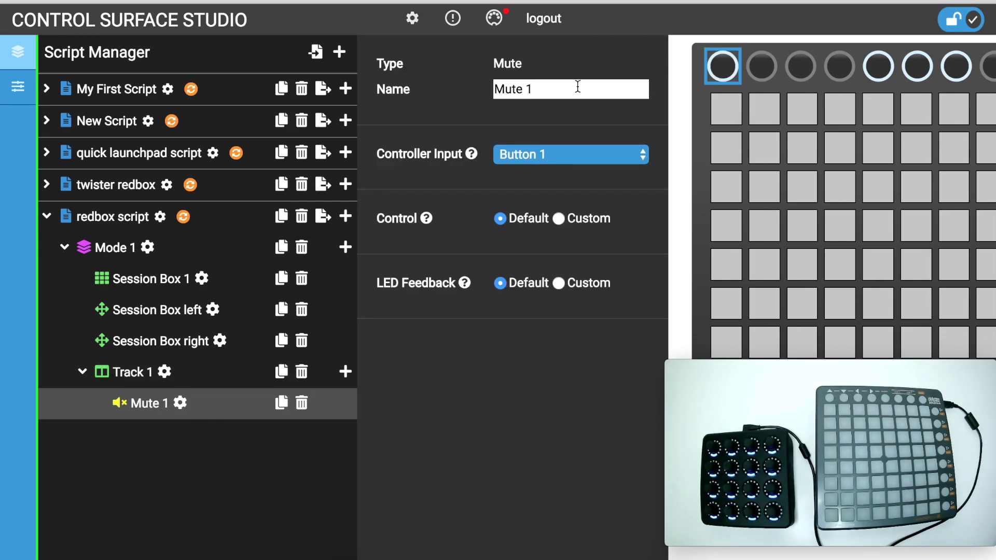
click(185, 218)
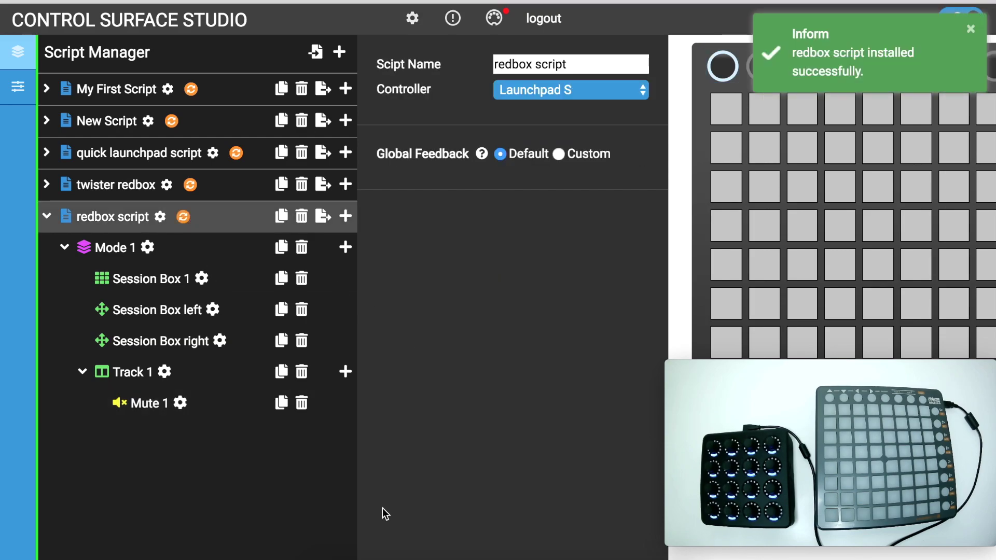
click(378, 544)
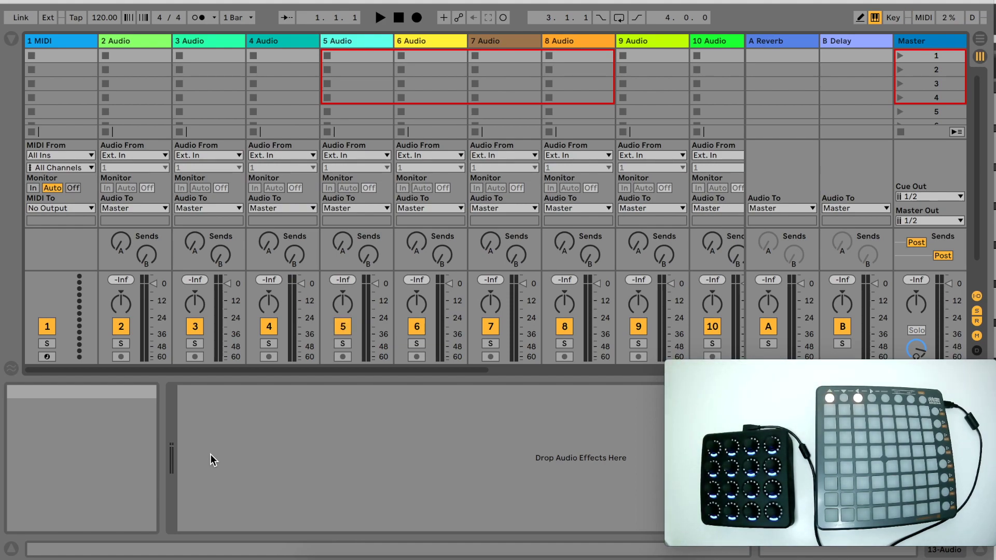
Switch from Ableton Live back to Control Surface Studio
click(523, 556)
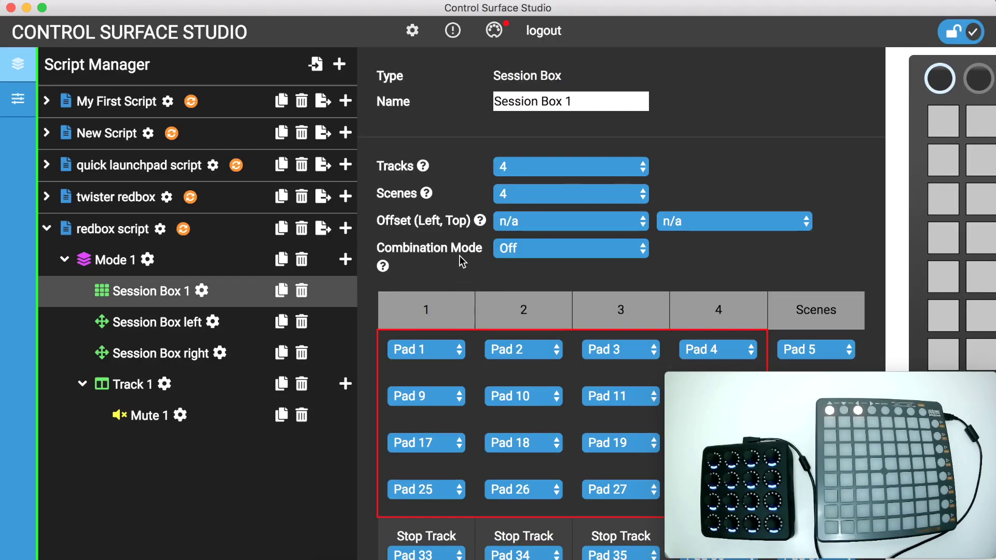
Offset Session Box 1 to left 2, top 3 and reinstall the redbox script
click(562, 221)
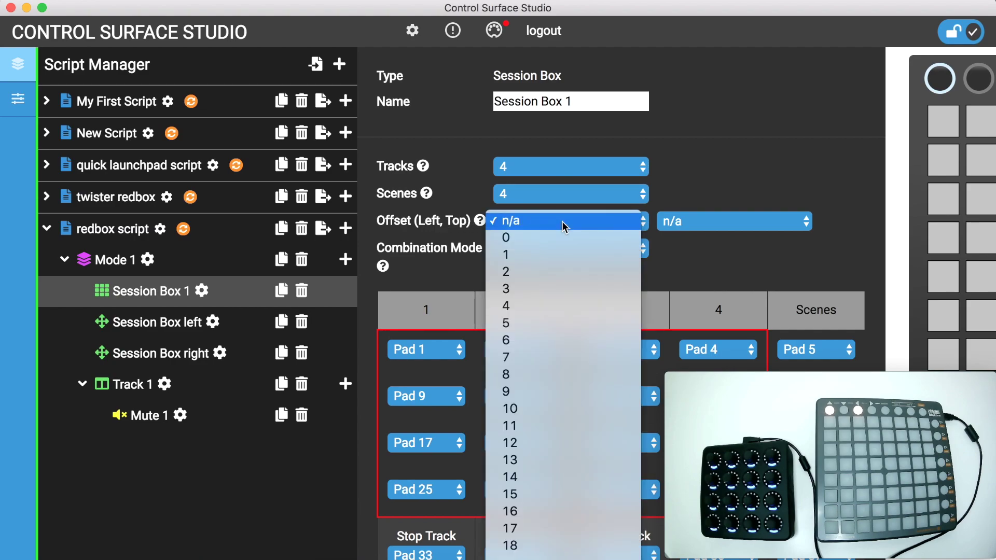
click(558, 272)
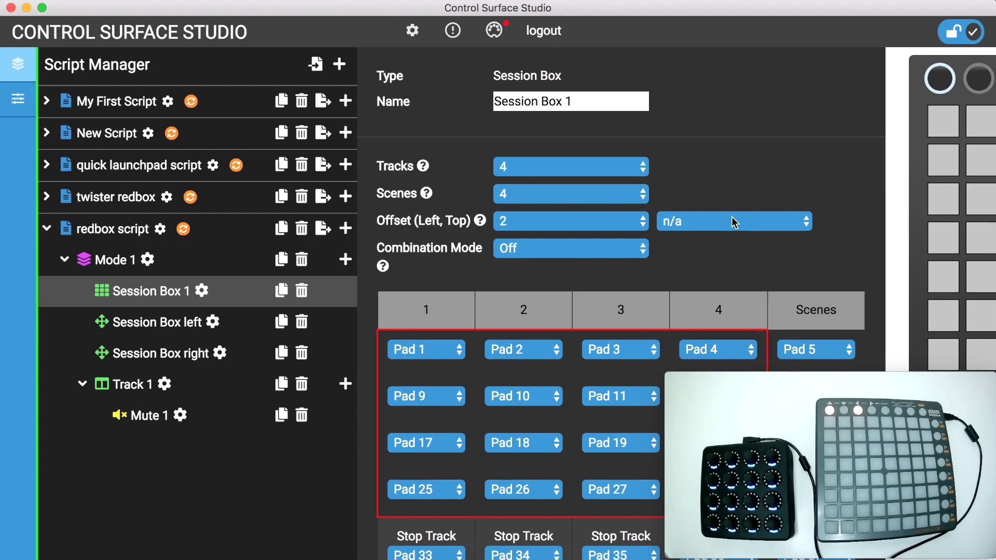
click(733, 226)
click(718, 289)
click(184, 232)
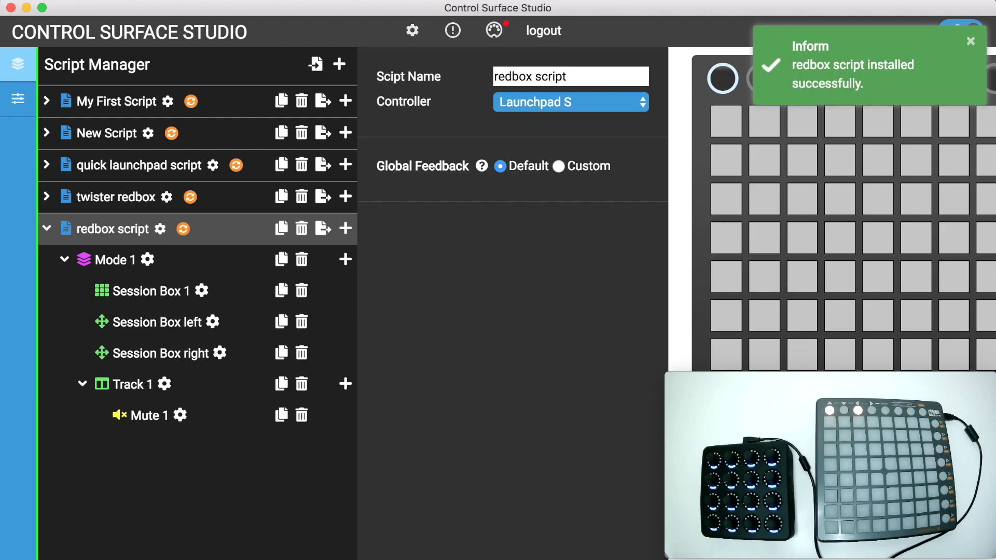
click(361, 556)
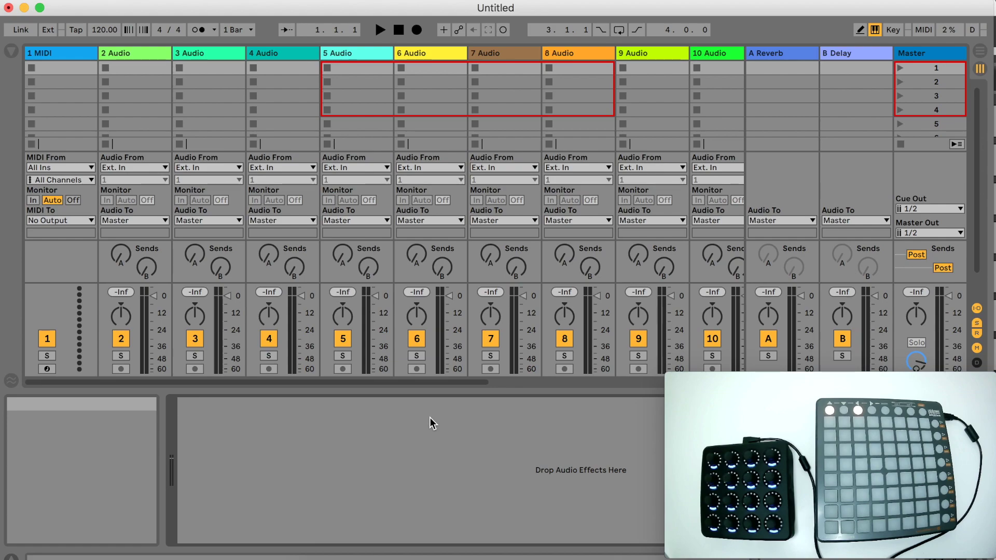
Load a fresh Live set without saving and hide the In/Out section
key(super+q)
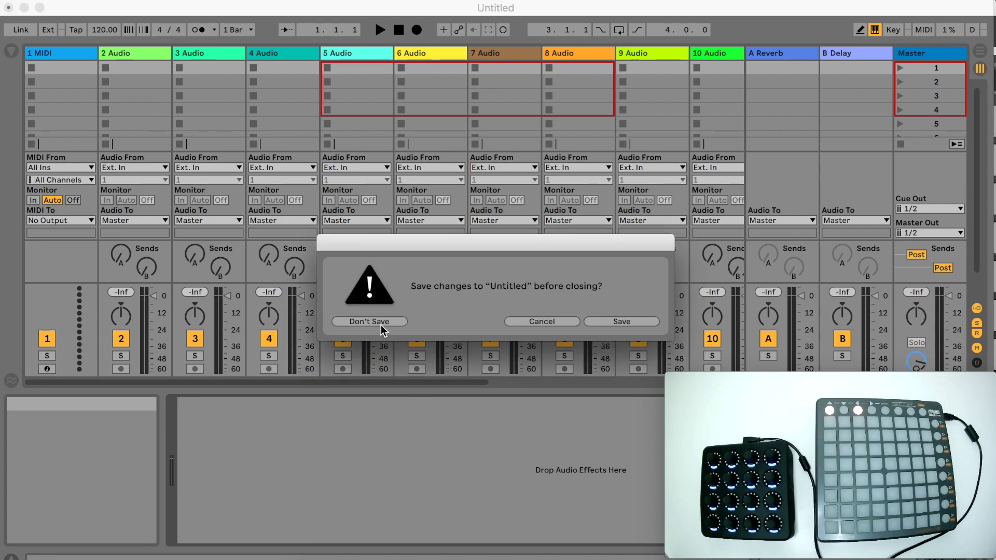
click(381, 326)
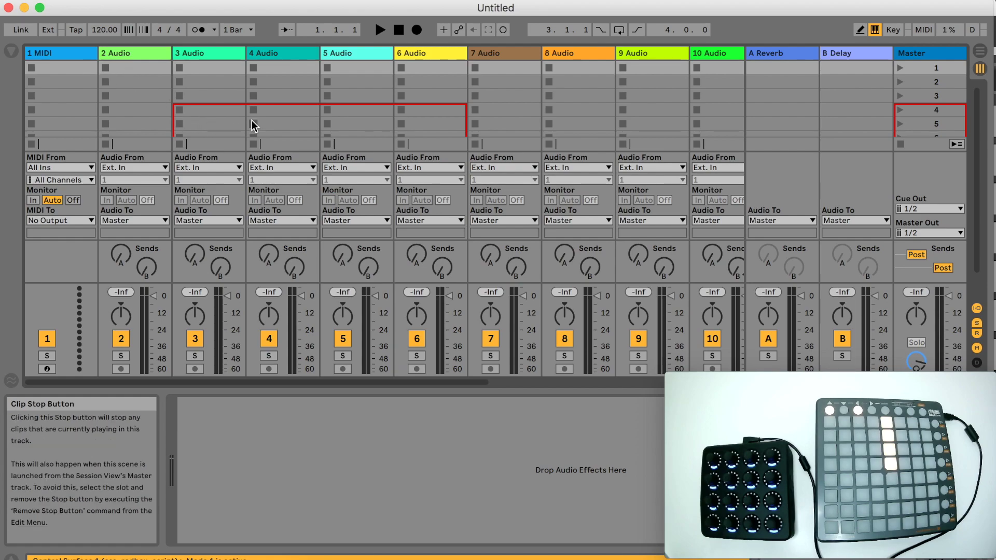
key(super+alt+i)
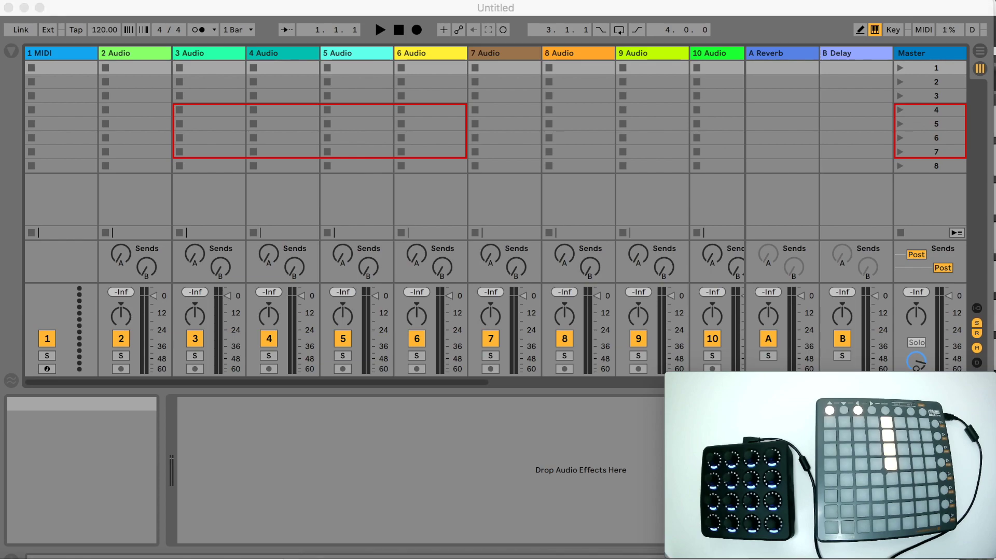
click(318, 473)
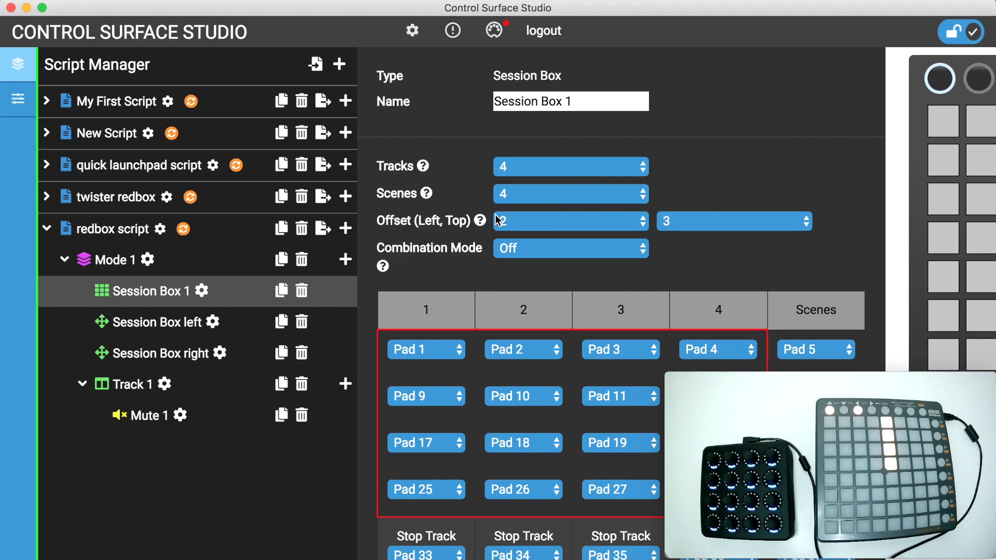
Reset both Session Box 1 offsets to n/a and set Combination Mode to On
click(542, 221)
click(700, 215)
click(708, 220)
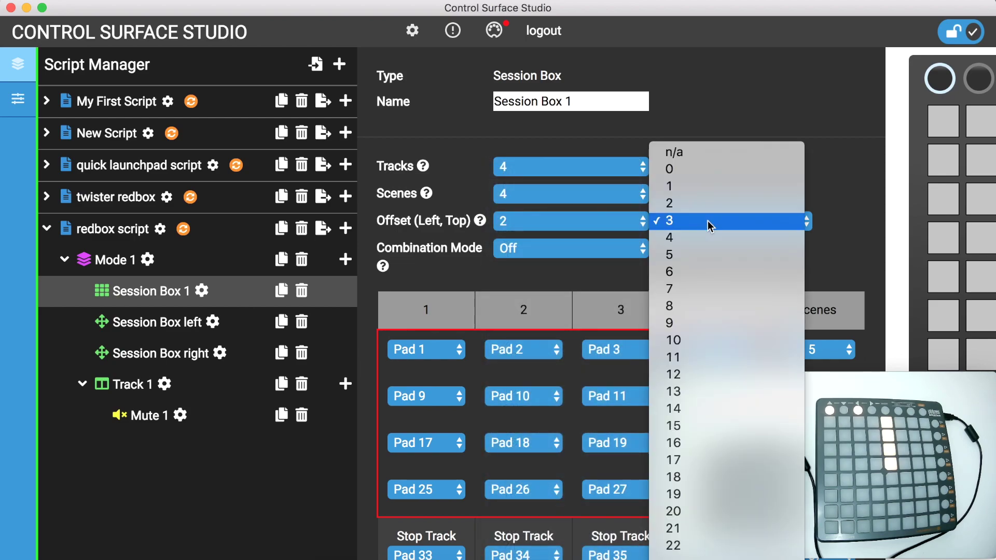
click(693, 154)
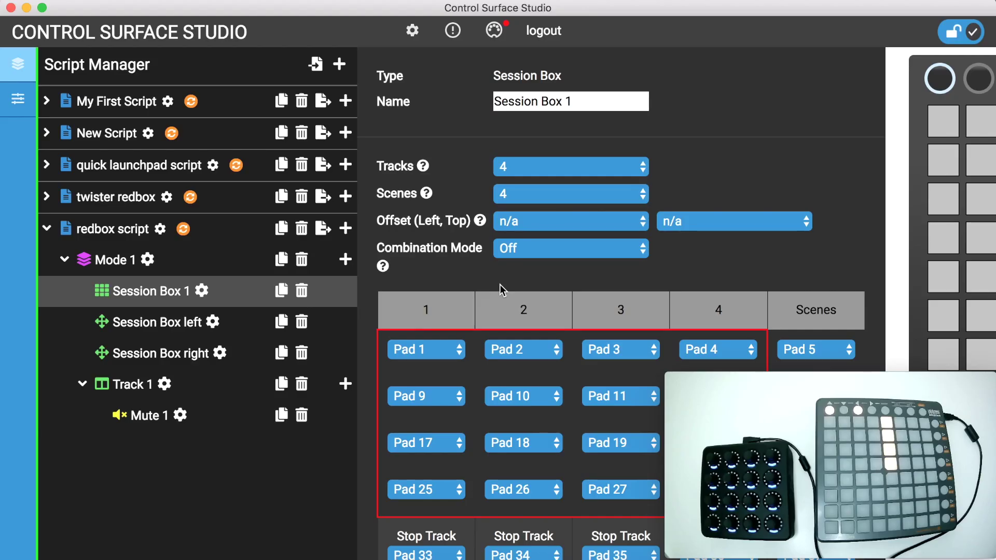
click(514, 248)
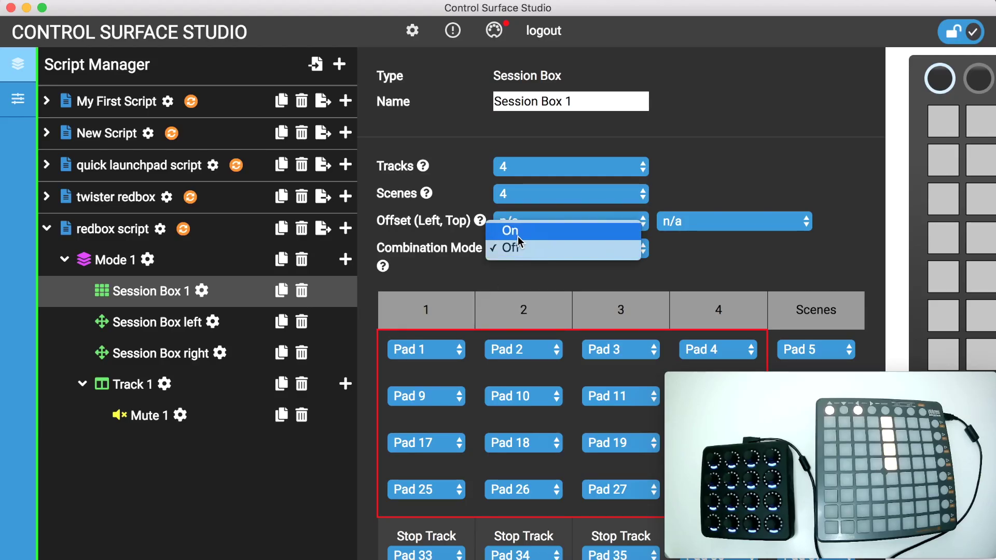
click(520, 249)
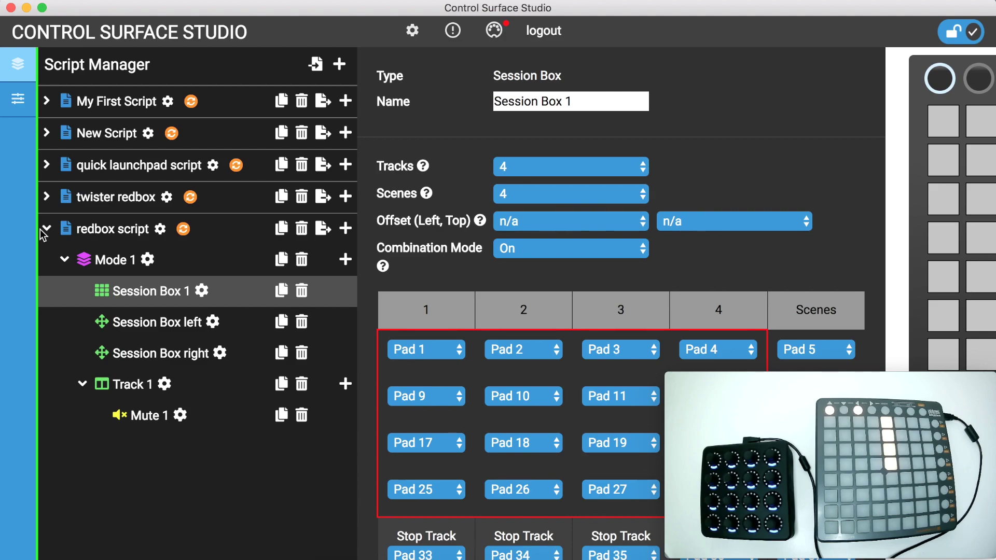
Turn Combination Mode On in twister redbox's Session Box 1, then reinstall twister redbox and redbox scripts
click(100, 201)
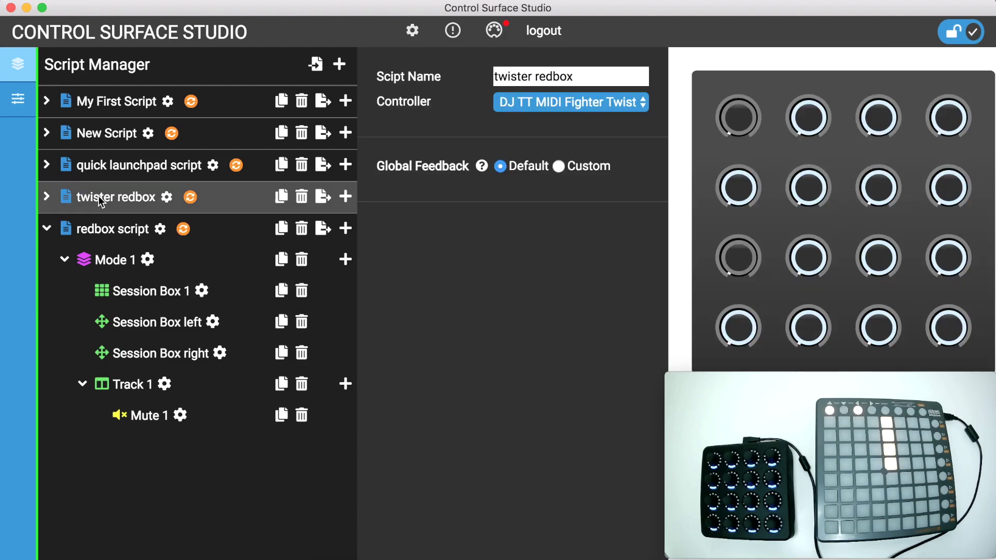
click(47, 197)
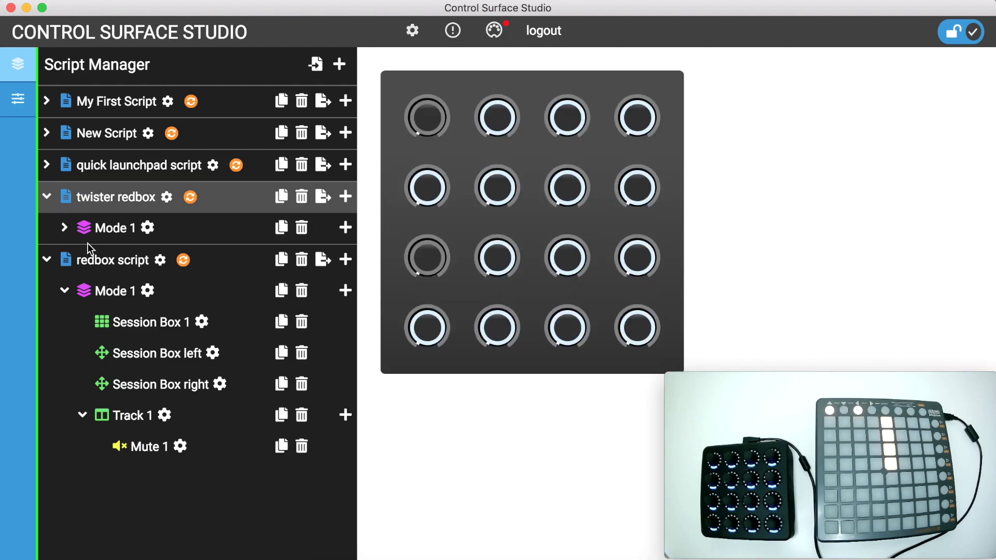
click(72, 235)
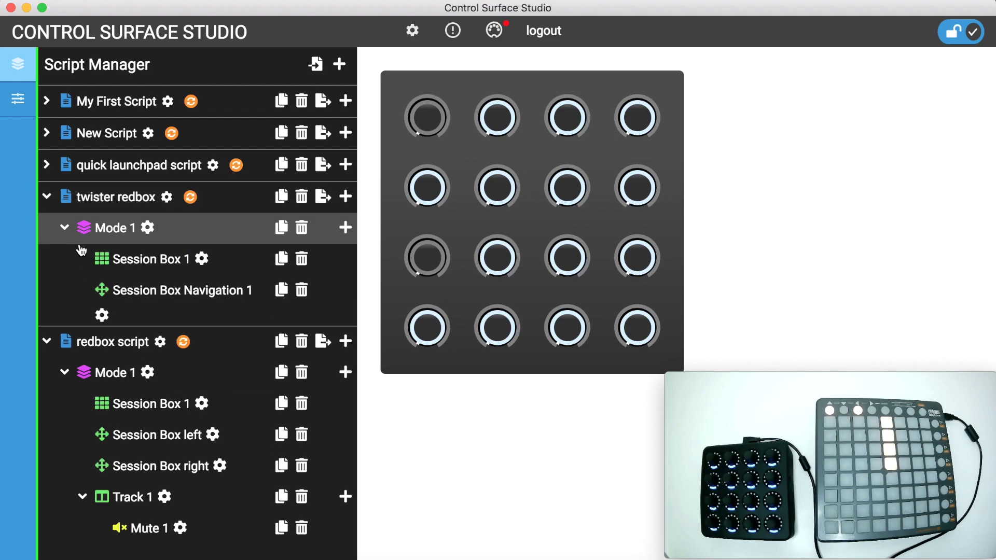
click(195, 265)
click(503, 255)
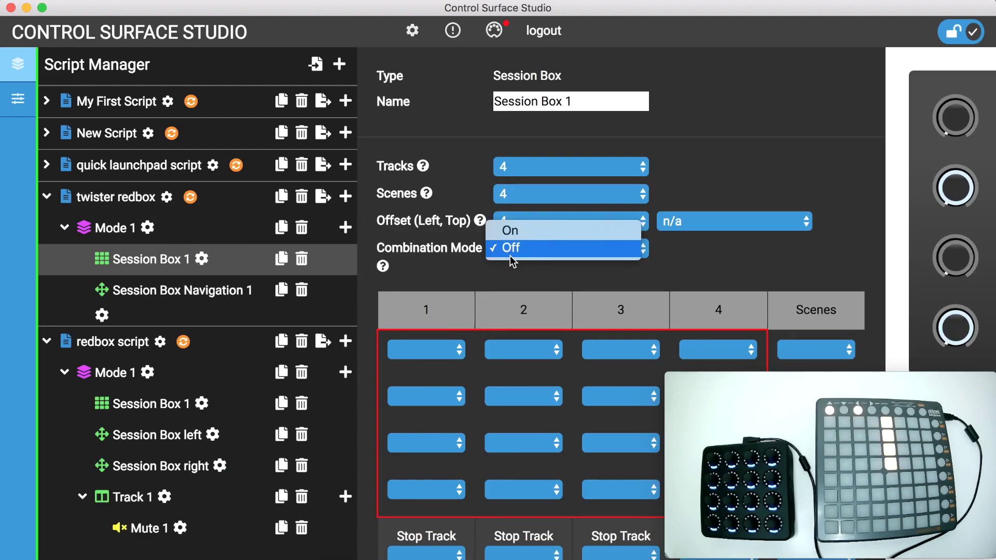
click(521, 232)
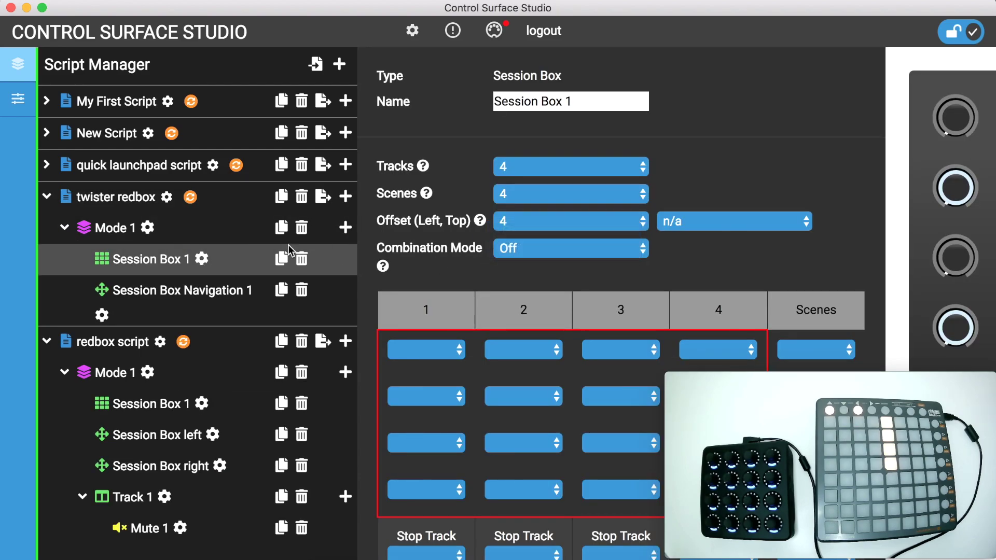
click(191, 198)
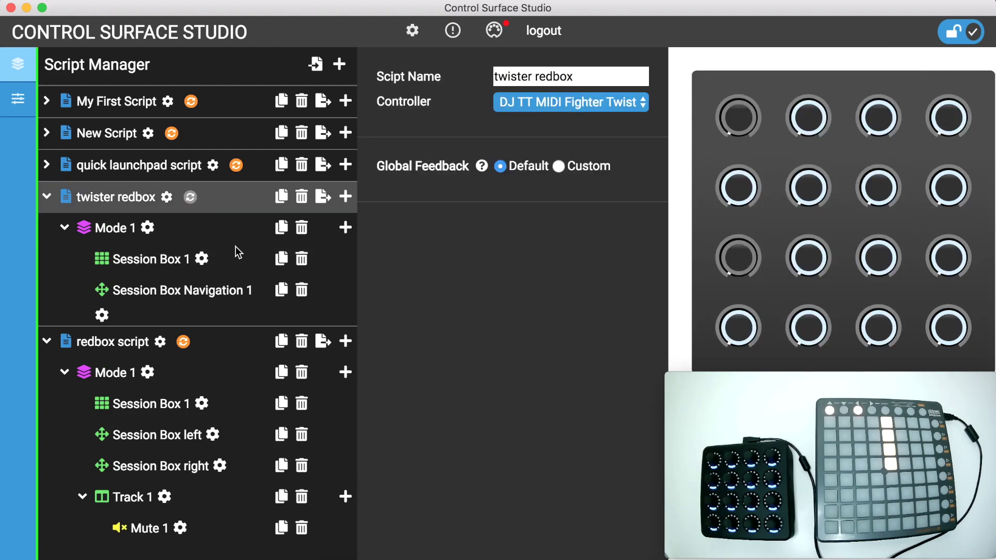
click(184, 343)
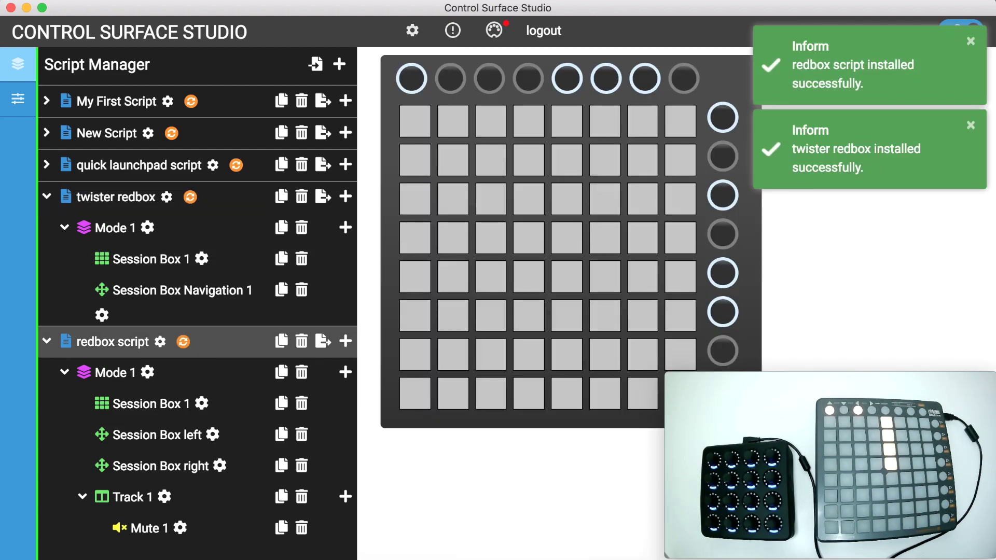
Set css twister redbox as Live's second control surface in Link/MIDI preferences
key(super+Tab)
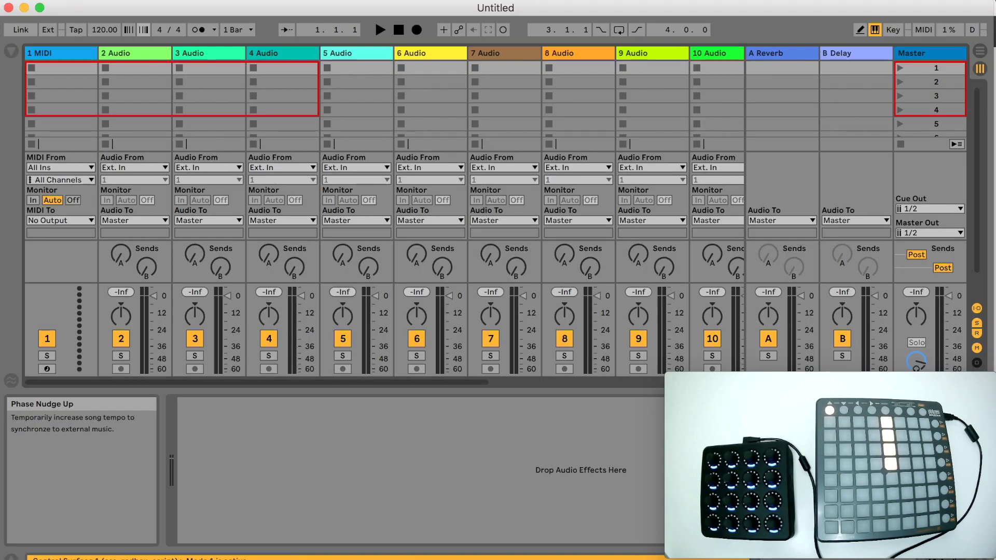
click(61, 2)
click(62, 33)
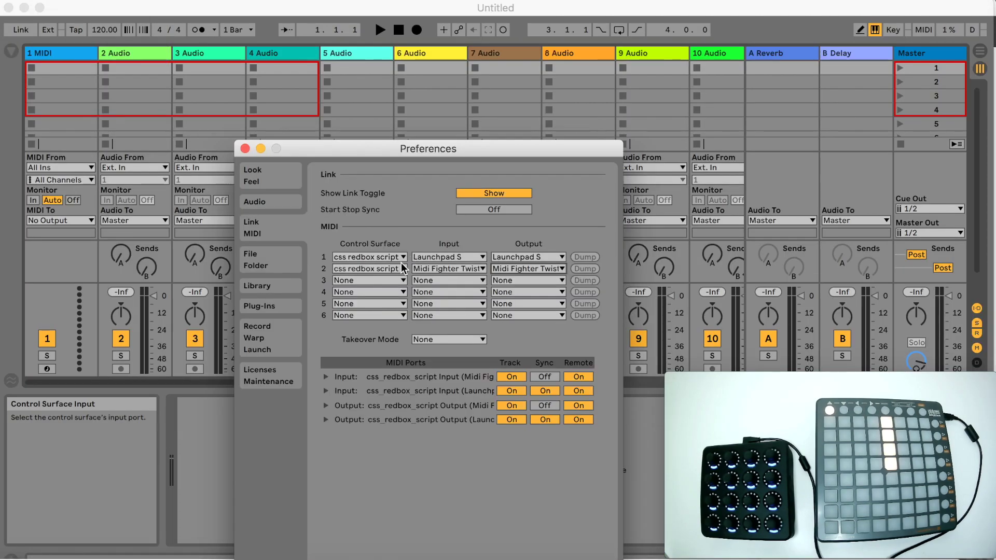
click(397, 282)
click(400, 478)
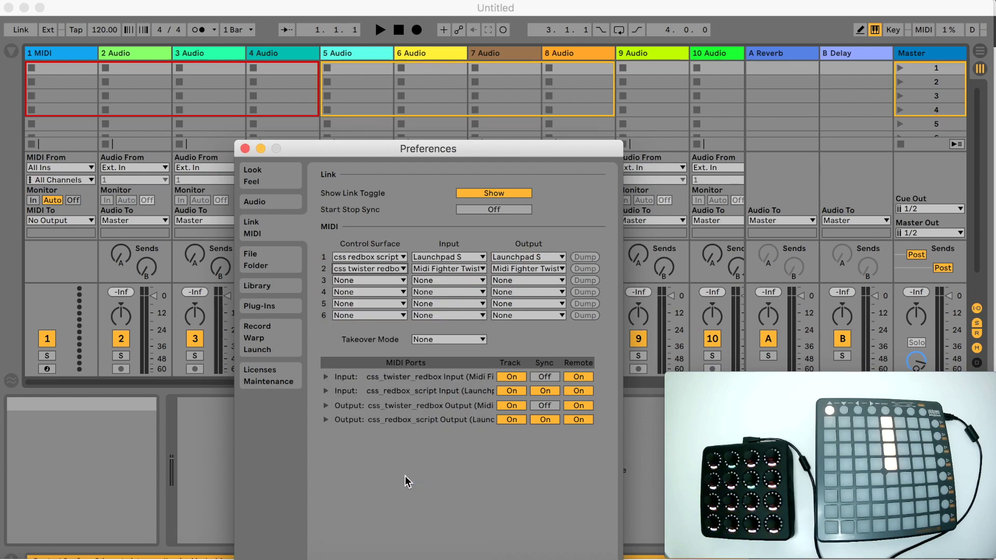
drag(371, 157, 381, 237)
click(257, 229)
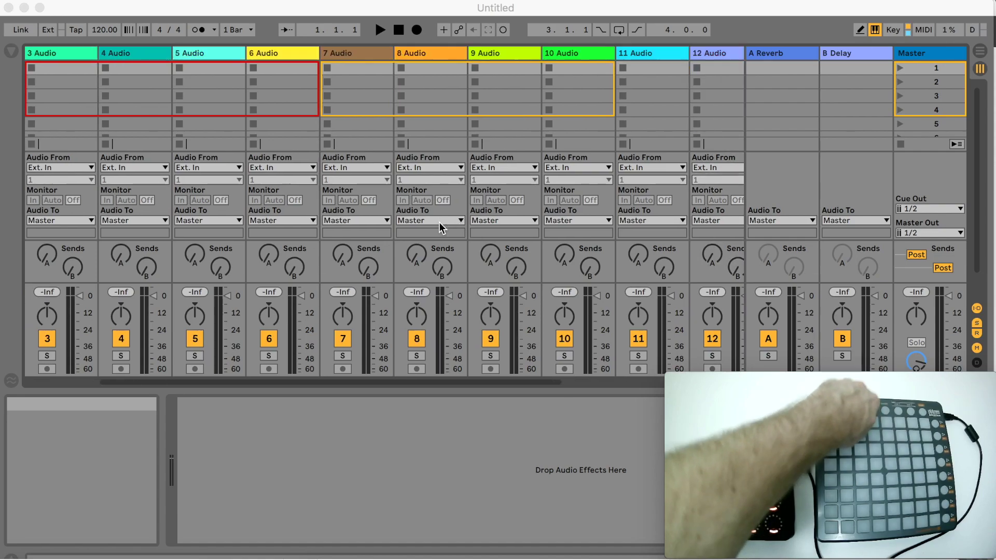
Hide Live's In/Out section and confirm the red and yellow boxes cover tracks 1–8, scenes 2–5
click(510, 137)
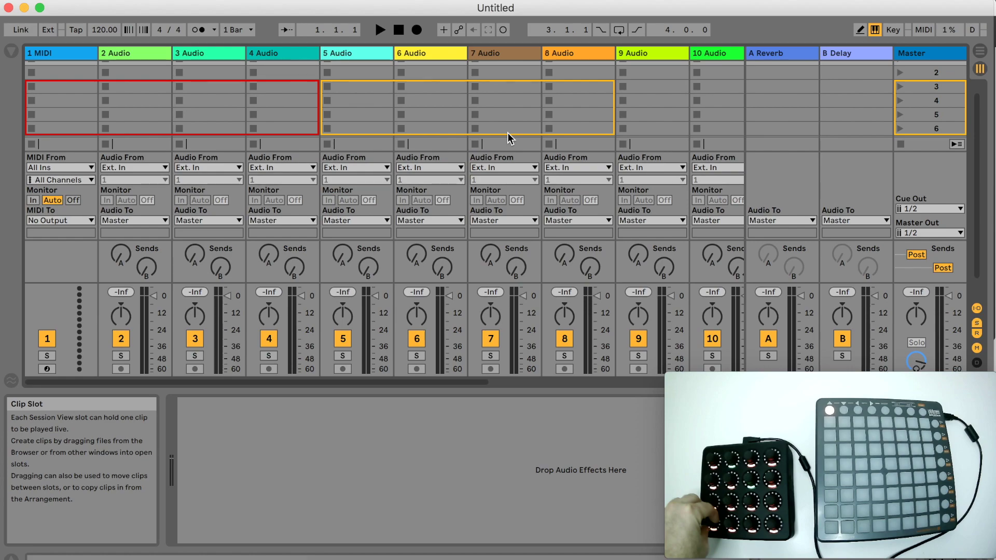
key(super+alt+i)
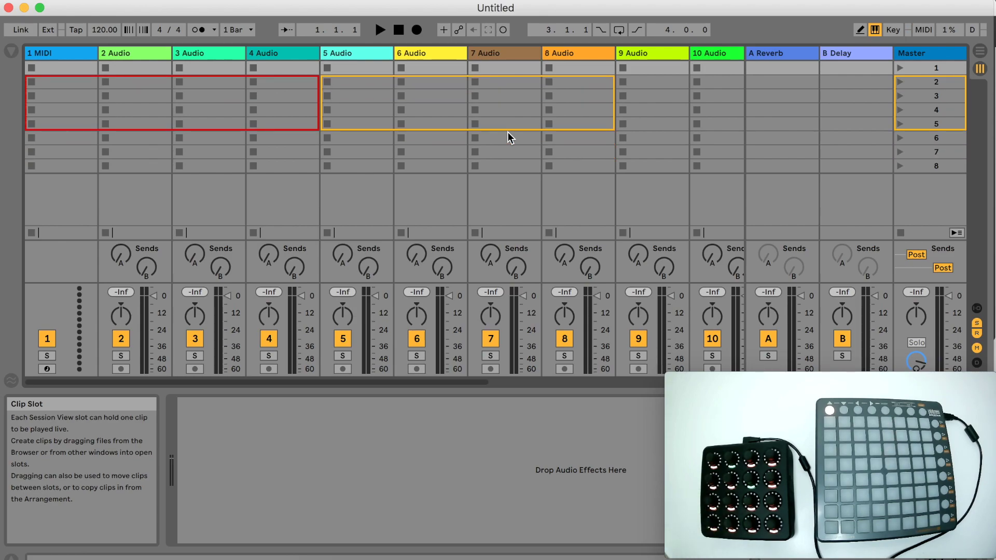
click(341, 557)
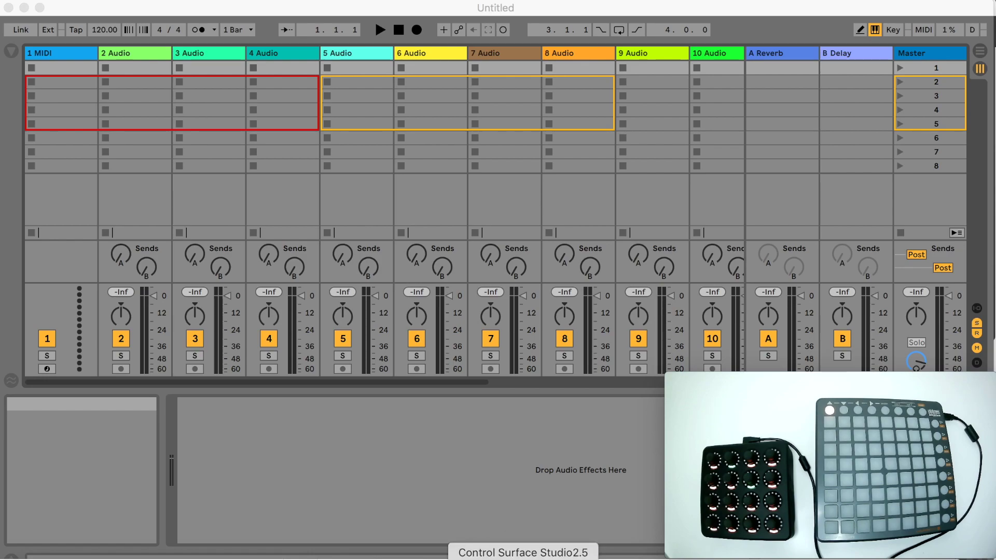
click(523, 559)
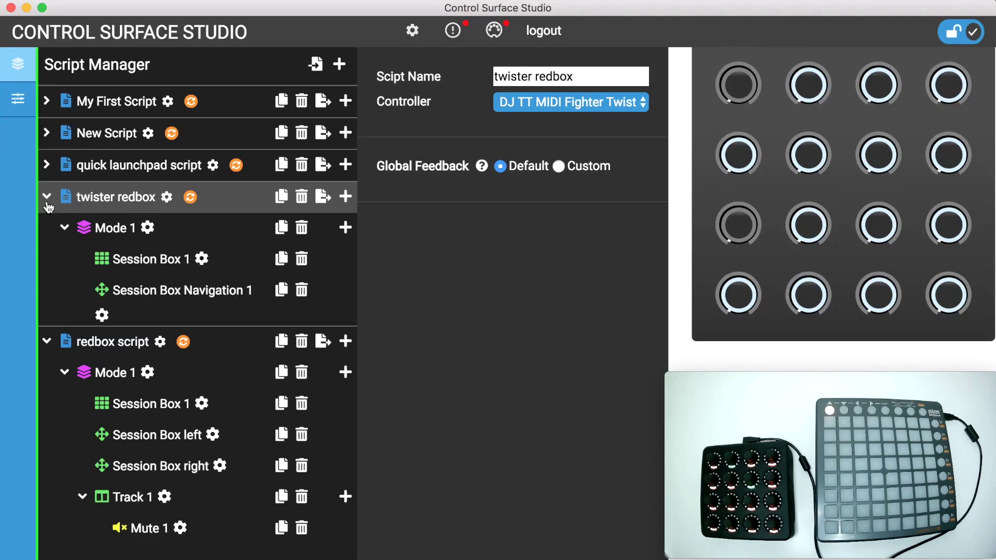